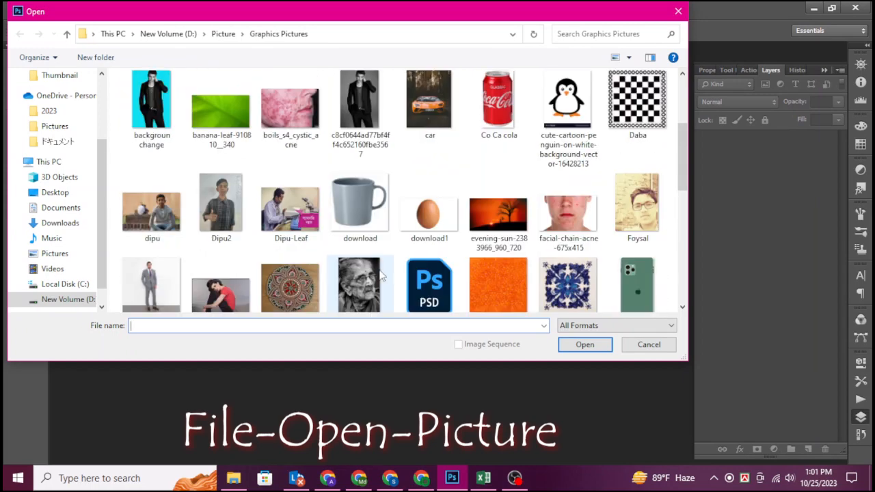
- Open the picture gg from the Graphics Pictures folder and unlock its background layer
left_click(221, 171)
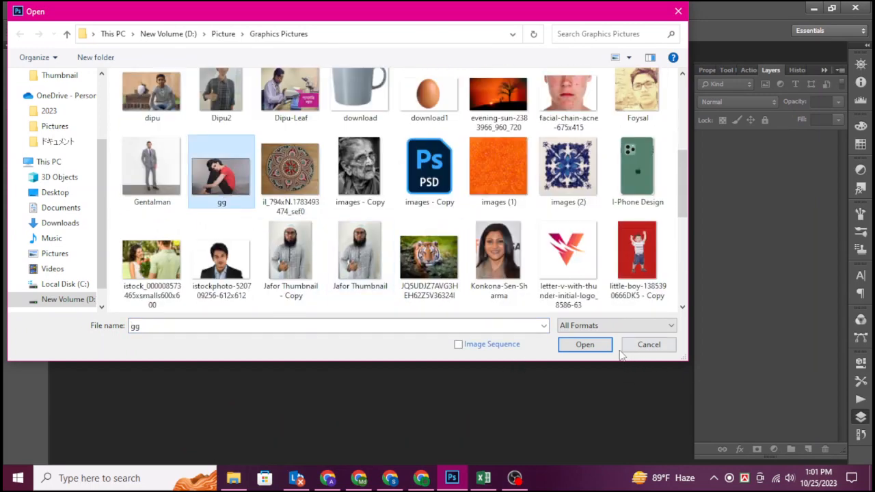
left_click(578, 342)
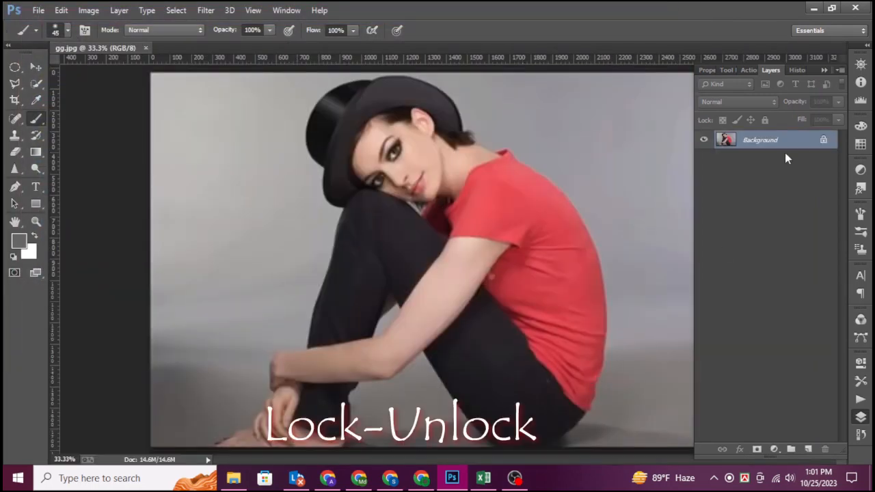
left_click(823, 140)
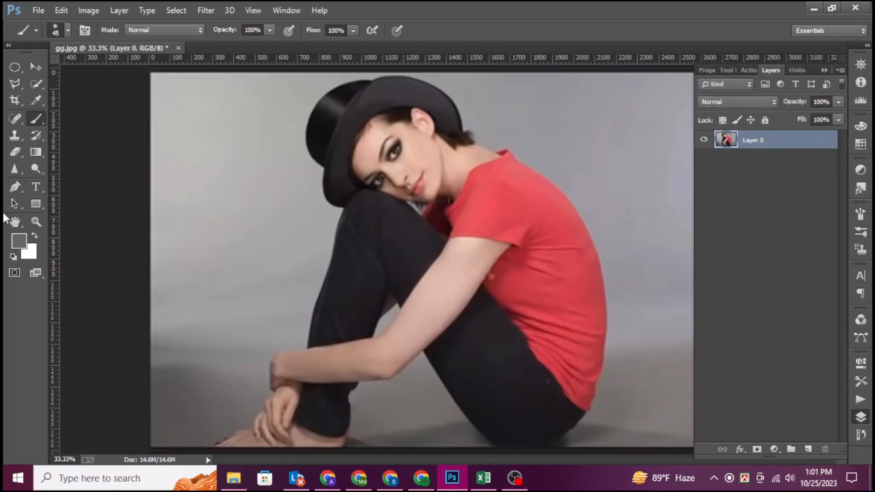
- Sample the photo's grey backdrop as the foreground colour
left_click(20, 186)
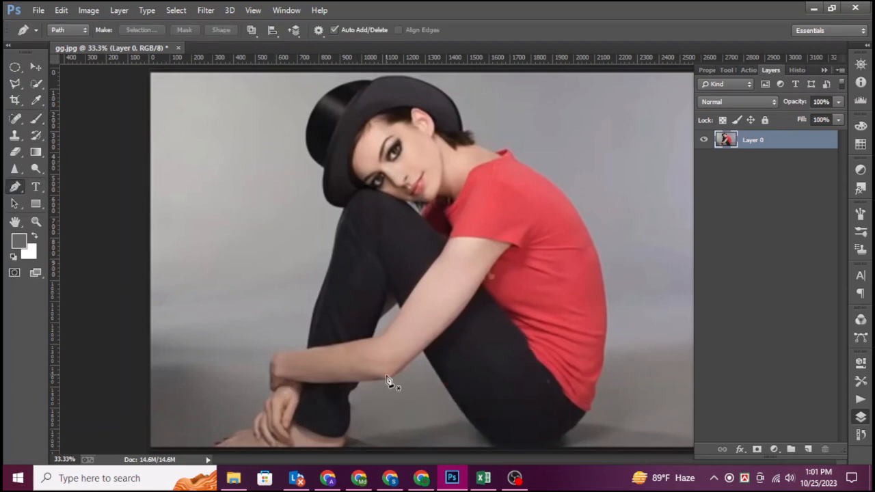
left_click(36, 101)
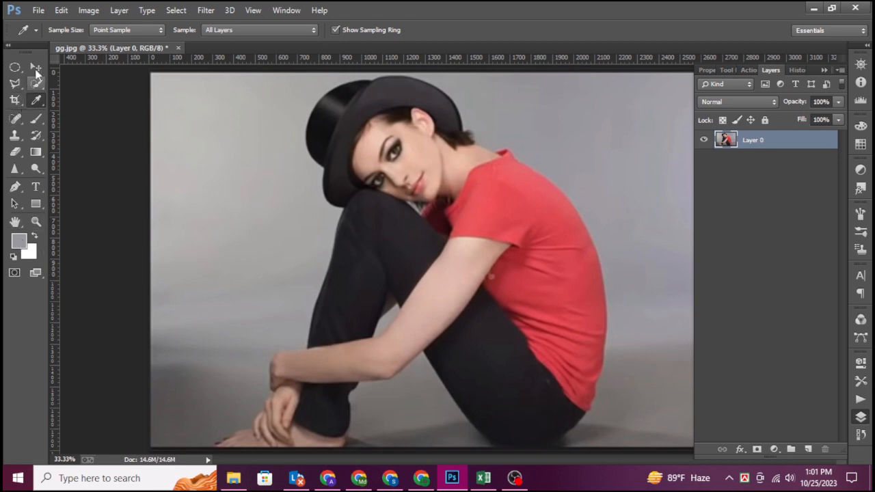
- Start a Pen tool path at the toes and trace the outer edge of the foot, fingers and hand up to the wrist
left_click(14, 189)
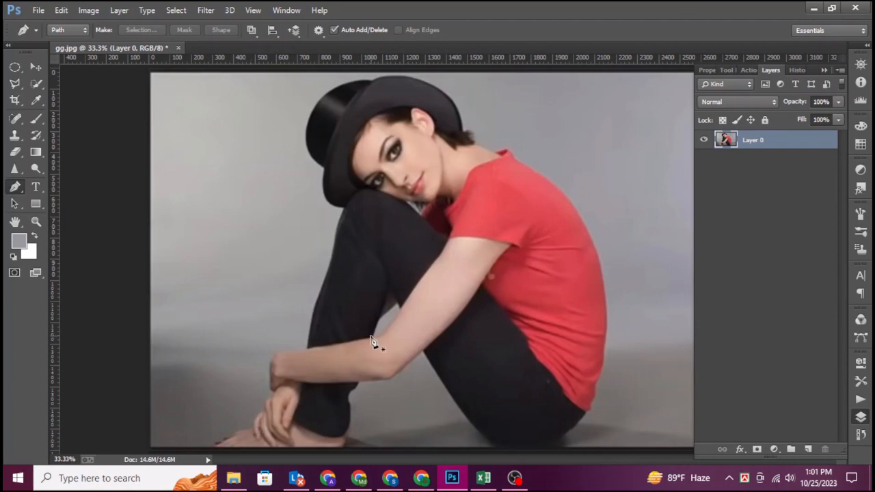
key("ctrl+equal")
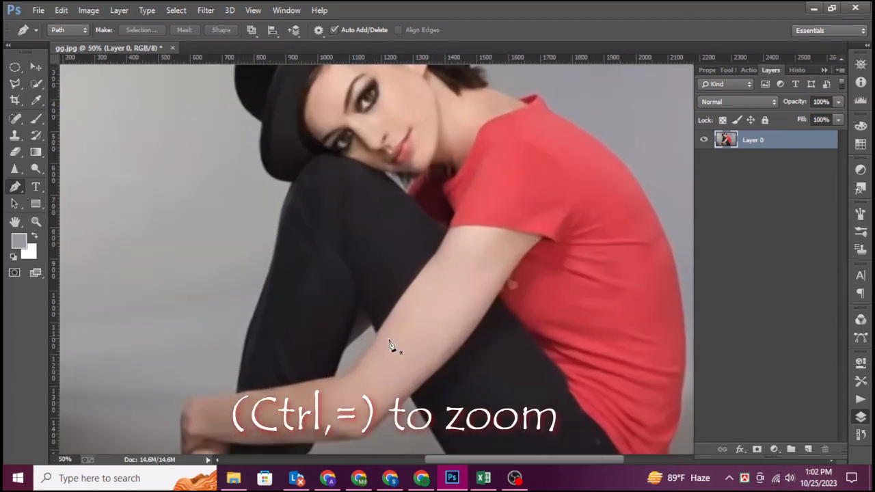
left_click_drag(403, 361, 498, 201)
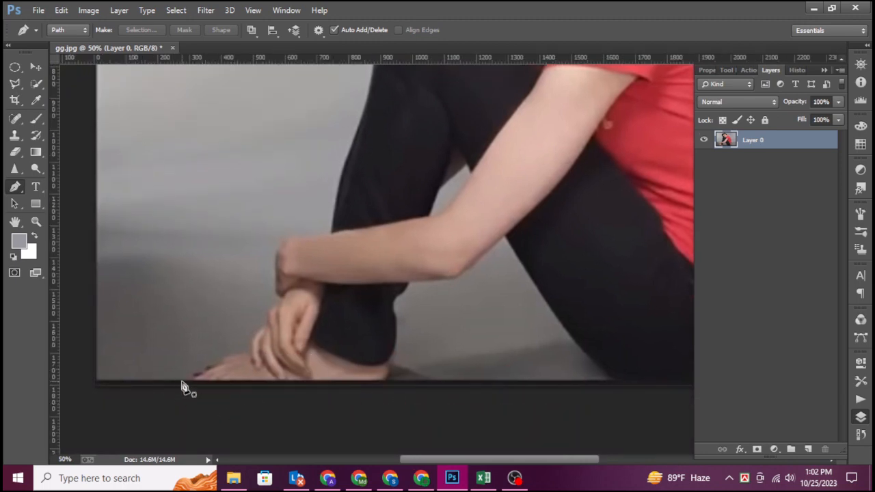
key("ctrl+equal")
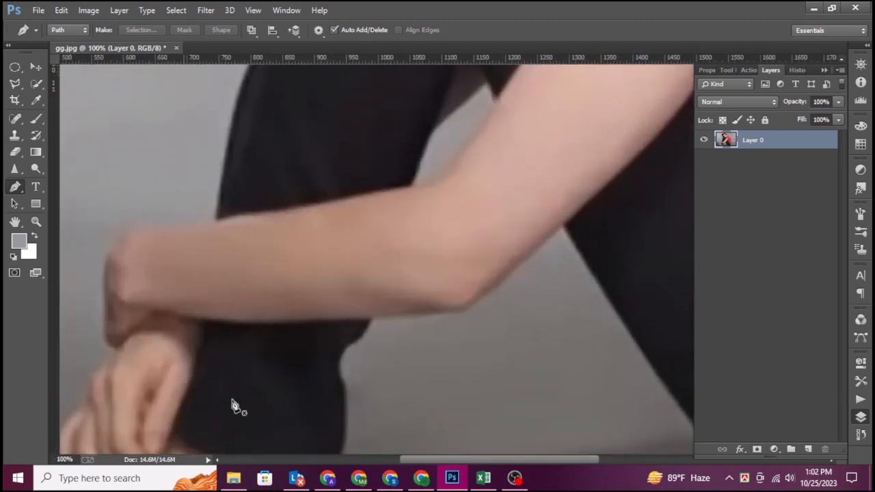
key("ctrl+equal")
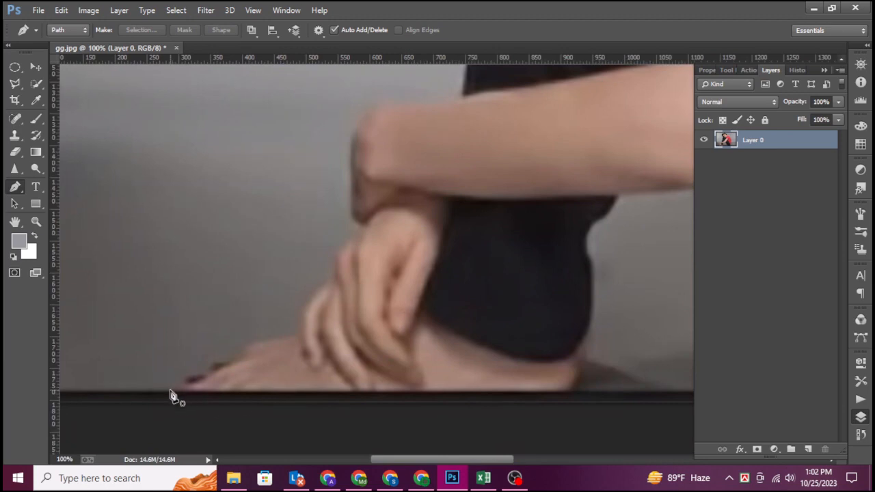
left_click(171, 391)
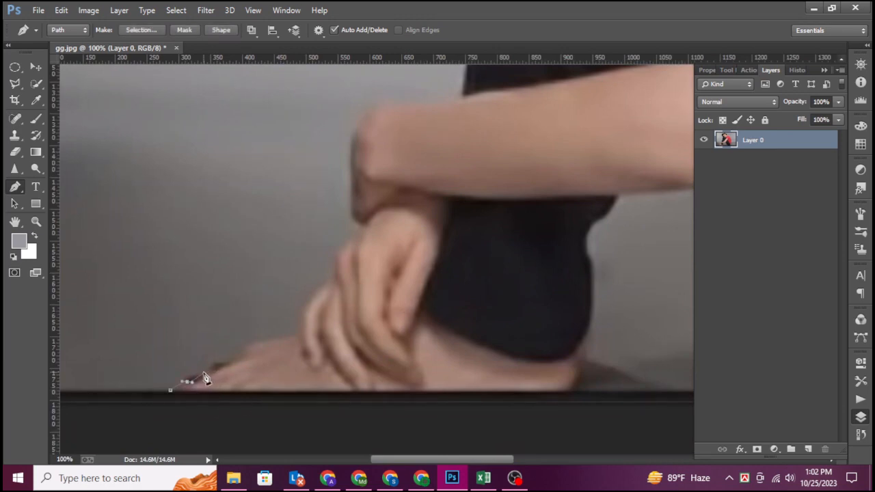
left_click_drag(225, 371, 240, 354)
scroll(356, 281, "up", 2)
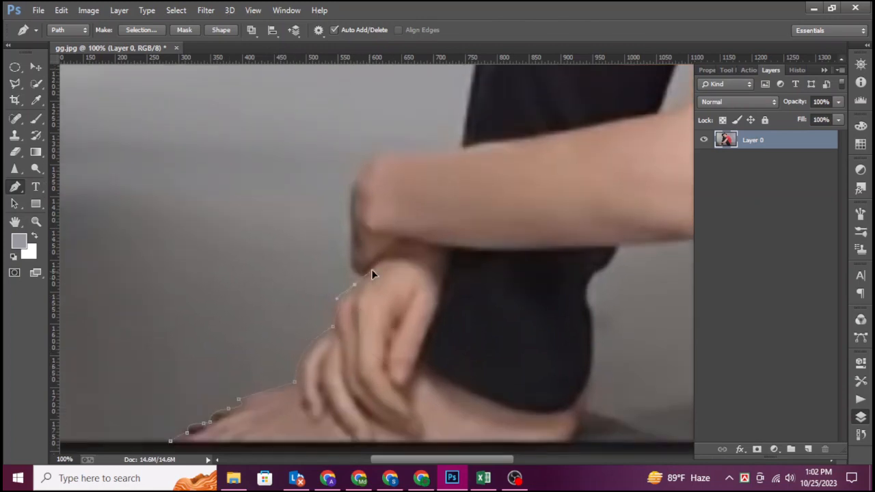
- Continue the path from the wrist up the front of the leg and around the knee to the hat brim
scroll(466, 146, "up", 9)
left_click(525, 172)
scroll(527, 172, "up", 5)
left_click_drag(547, 201, 551, 170)
left_click_drag(571, 109, 551, 213)
scroll(551, 213, "up", 10)
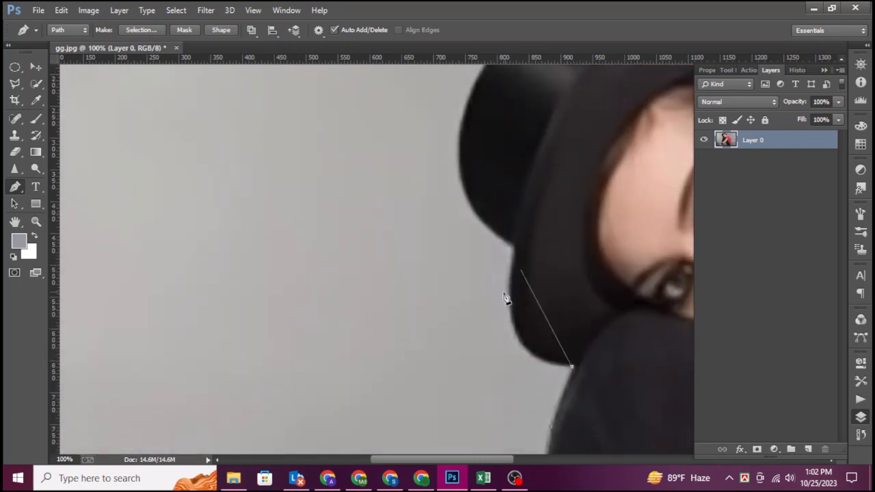
- Trace the path in curves around the hat's brim and crown down to the hair behind the ear
left_click_drag(513, 248, 540, 116)
left_click(515, 249, "alt")
scroll(517, 250, "up", 7)
left_click_drag(484, 261, 557, 127)
left_click(484, 261, "alt")
left_click_drag(538, 246, 293, 214)
left_click_drag(410, 146, 532, 158)
left_click(411, 146, "alt")
left_click_drag(667, 181, 402, 264)
left_click_drag(361, 263, 469, 341)
left_click(845, 389)
left_click(361, 264, "alt")
left_click_drag(417, 380, 420, 336)
left_click(417, 247, "alt")
- Continue the path around the hair, along the neck and collar, and over the shoulder
left_click_drag(437, 243, 449, 237)
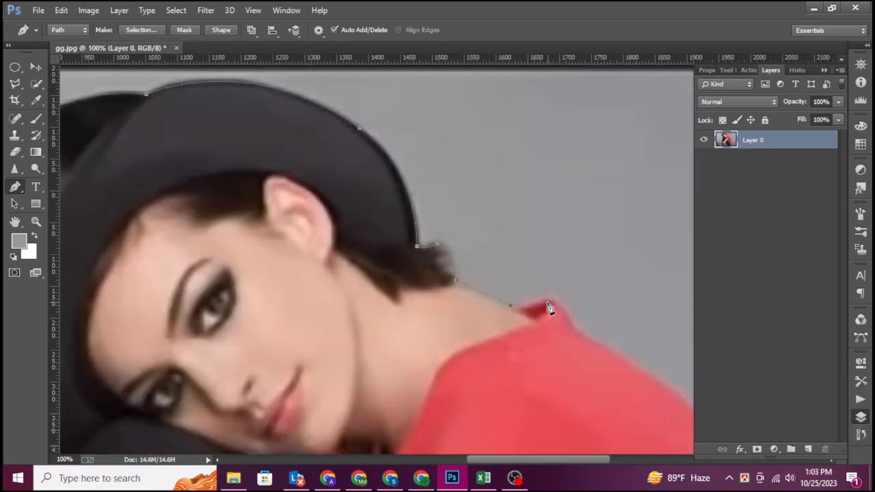
left_click_drag(599, 354, 372, 291)
left_click_drag(463, 334, 272, 148)
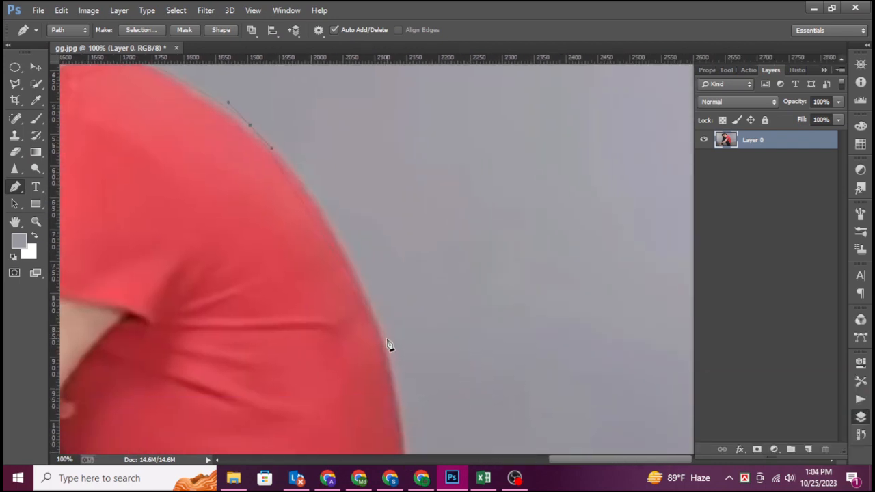
- Trace the path down the back of the red shirt and around its lower hem to the trousers
left_click_drag(400, 424, 407, 426)
left_click_drag(403, 431, 403, 216)
left_click_drag(403, 399, 401, 200)
left_click_drag(374, 278, 351, 330)
left_click(375, 278, "alt")
left_click(376, 318)
left_click(362, 335)
left_click_drag(365, 359, 364, 277)
left_click(365, 276)
left_click(348, 284)
left_click_drag(349, 330, 349, 230)
- Continue the path under the thigh, up to the elbow, and along the underside of the forearm
left_click_drag(212, 287, 447, 318)
left_click_drag(237, 131, 241, 67)
left_click_drag(240, 68, 212, 160)
key("ctrl+z")
key("ctrl+minus")
left_click_drag(299, 252, 223, 125)
left_click(298, 252, "alt")
left_click(248, 171)
left_click(181, 223)
left_click(119, 230)
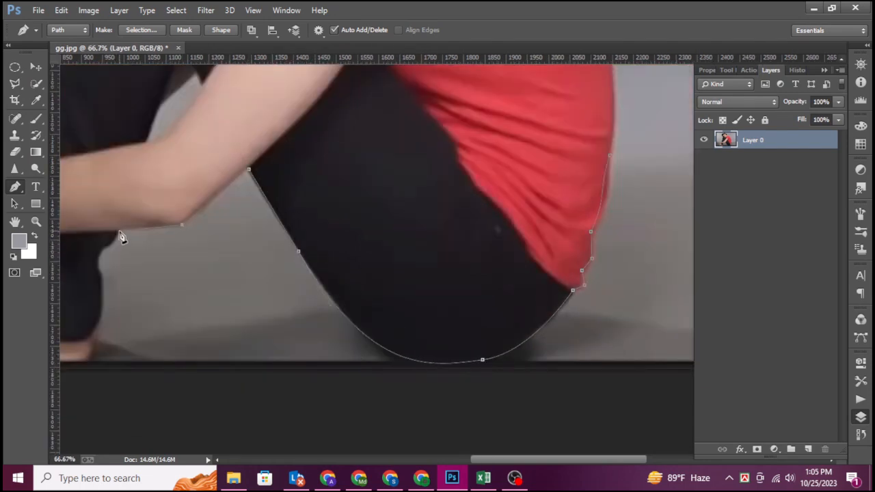
- Finish the outline around the trouser leg, hem and foot, and outline the small gap under the chin
left_click_drag(114, 241, 574, 197)
left_click_drag(553, 292, 537, 321)
left_click(552, 293, "alt")
left_click(281, 317)
left_click_drag(610, 99, 460, 266)
key("ctrl+minus")
key("ctrl+minus")
key("ctrl+minus")
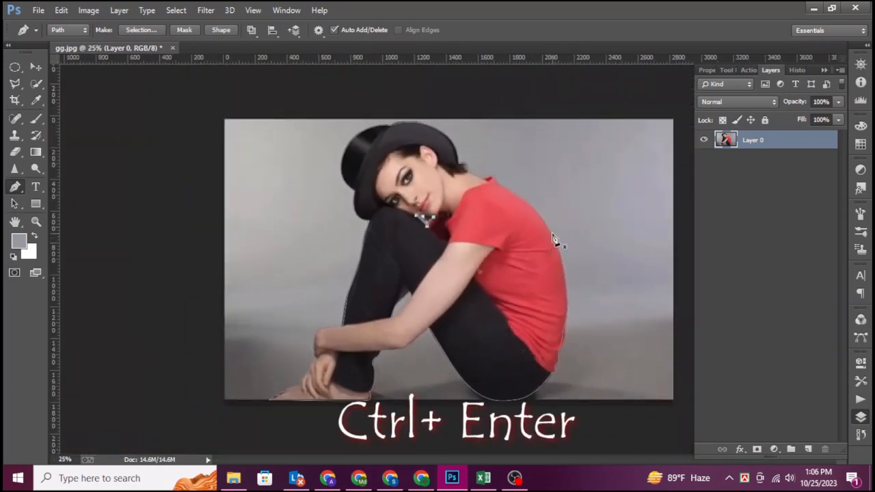
- Convert the path to a selection, invert it, delete the backdrop around the woman, and deselect
key("ctrl+Return")
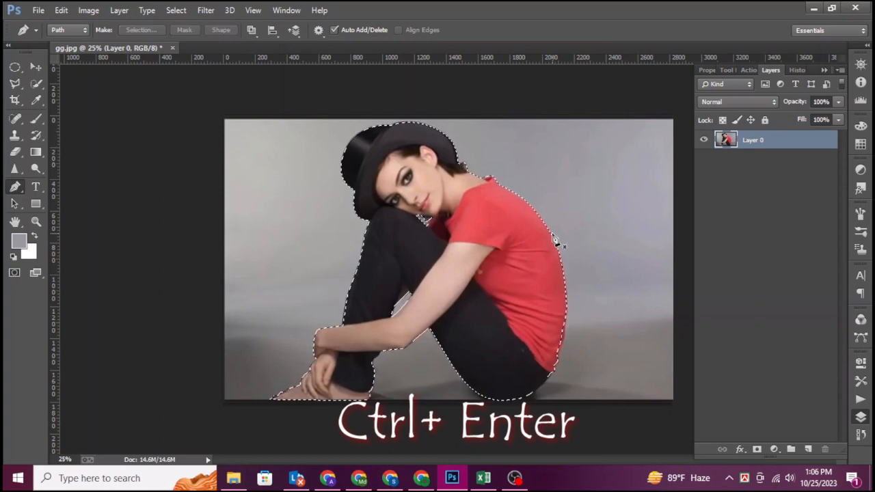
key("ctrl+shift+i")
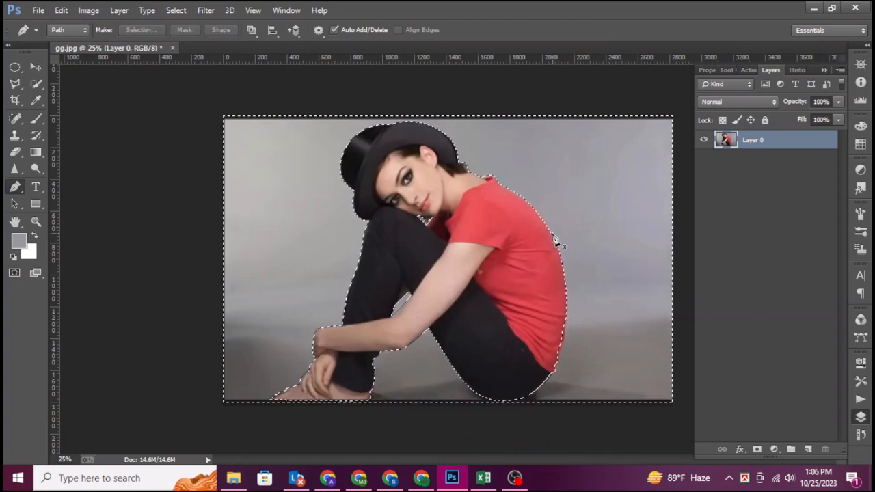
key("Delete")
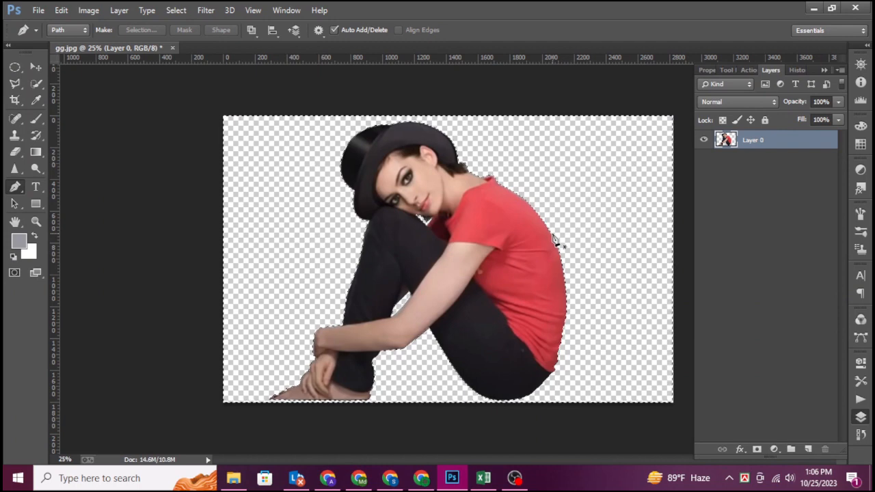
key("ctrl+d")
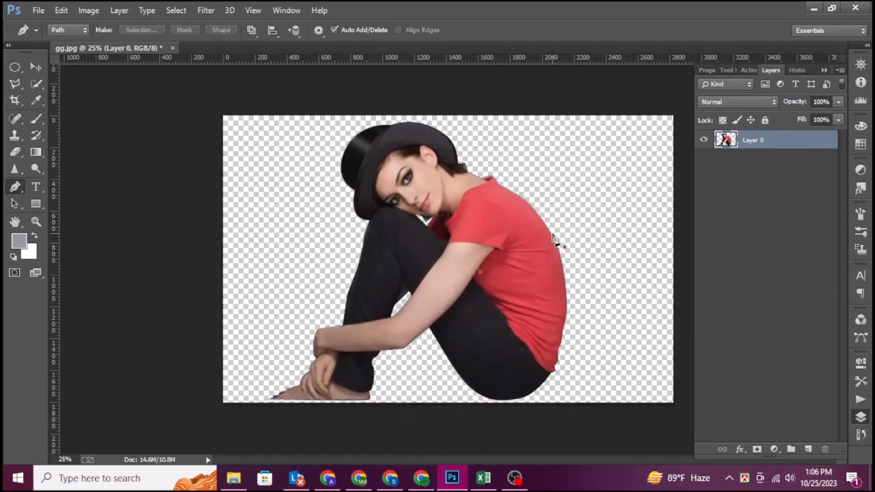
- Extend the canvas above and to the right of the woman with the Crop tool
left_click(15, 100)
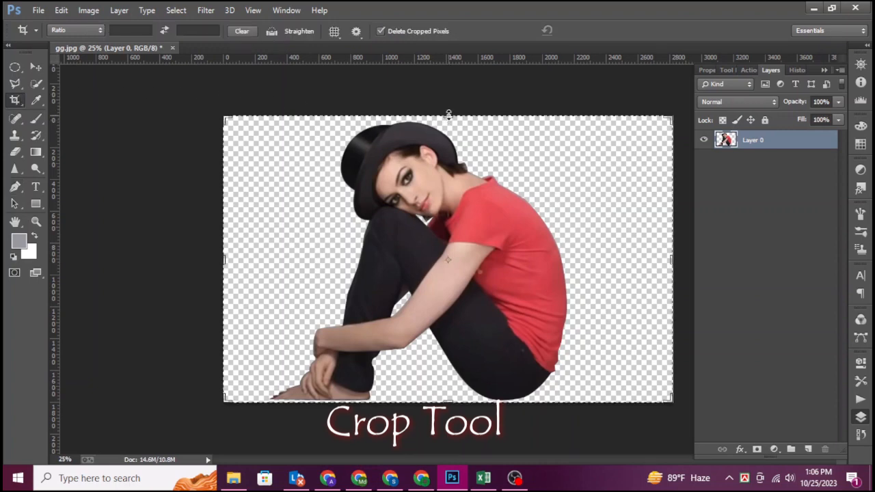
left_click_drag(448, 114, 447, 67)
left_click_drag(680, 257, 704, 254)
key("Return")
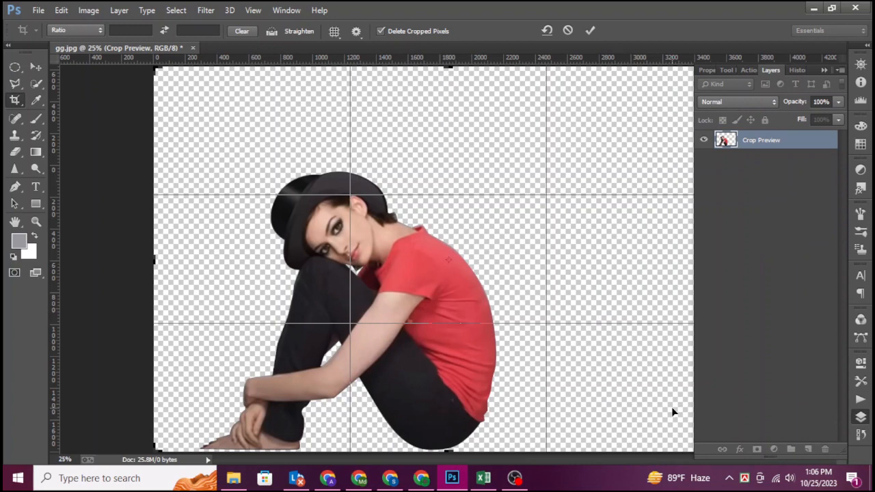
- Add a new layer beneath the cut-out woman and fill it with the grey foreground colour
left_click(808, 449)
left_click_drag(786, 141, 780, 172)
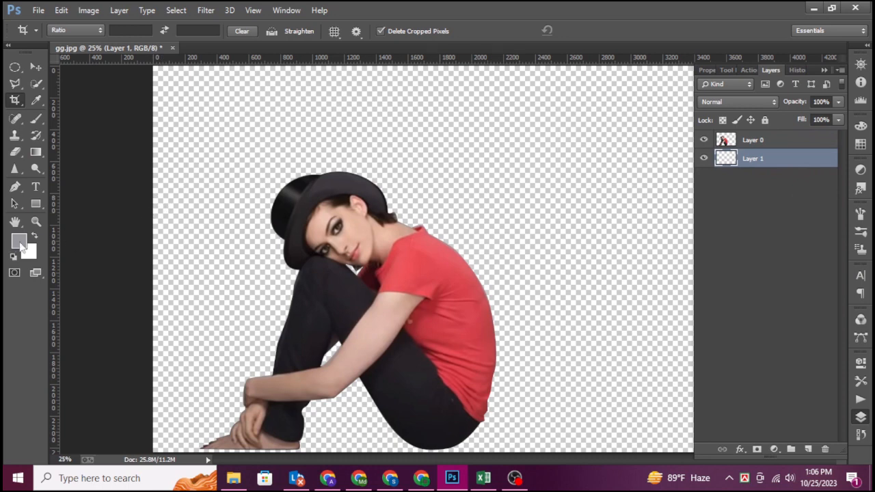
key("alt+BackSpace")
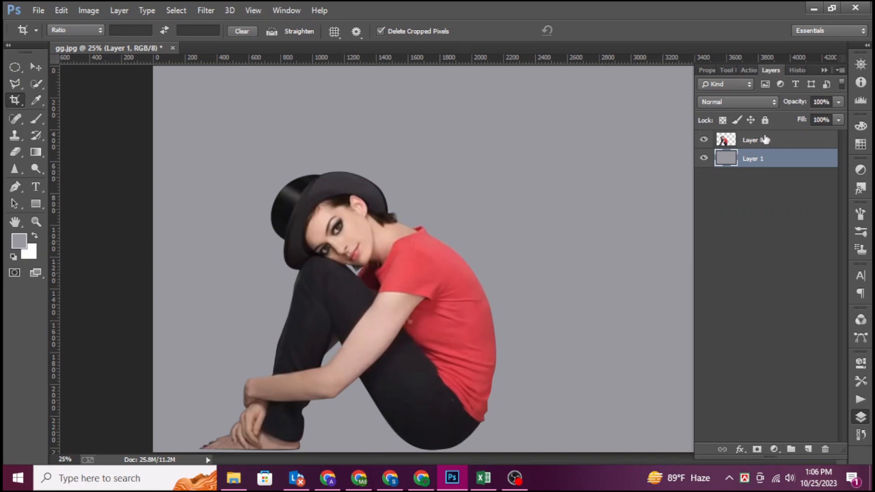
- Duplicate the cut-out layer, Layer 0, twice
left_click(789, 140)
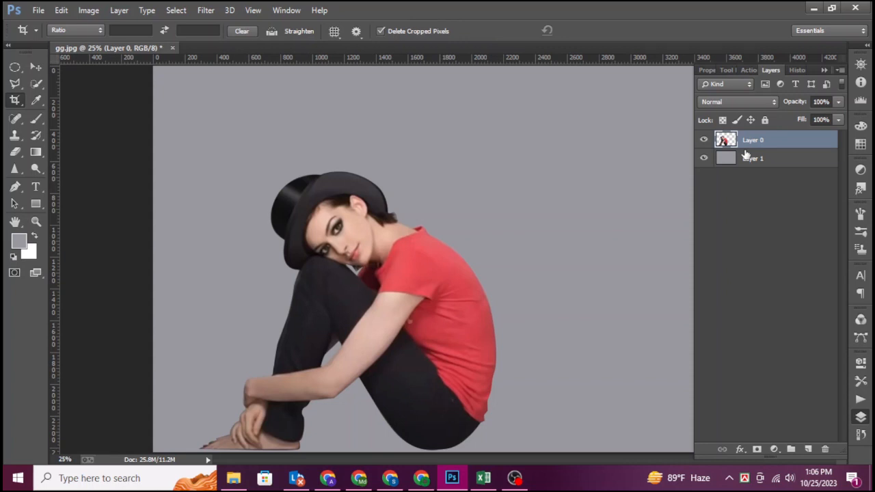
key("ctrl+j")
key("ctrl+j")
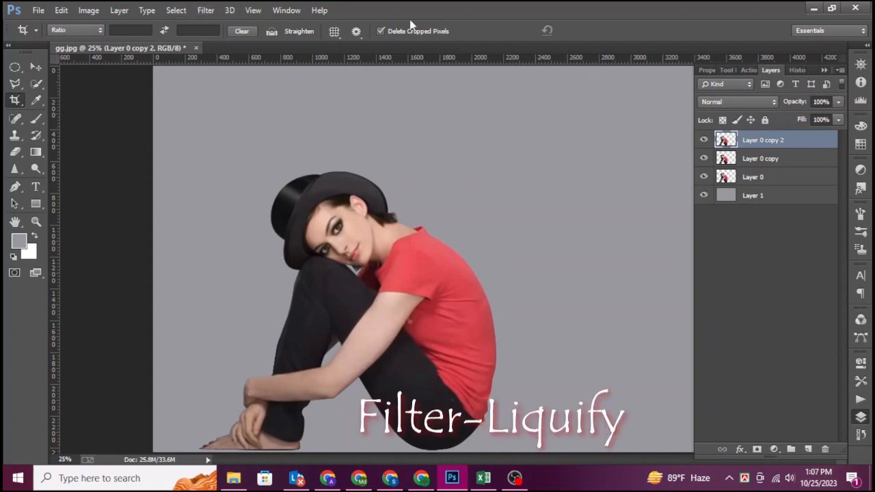
- Open Liquify on Layer 0 copy 2 and pull the back edge of the red shirt outward into jagged spikes
left_click(205, 11)
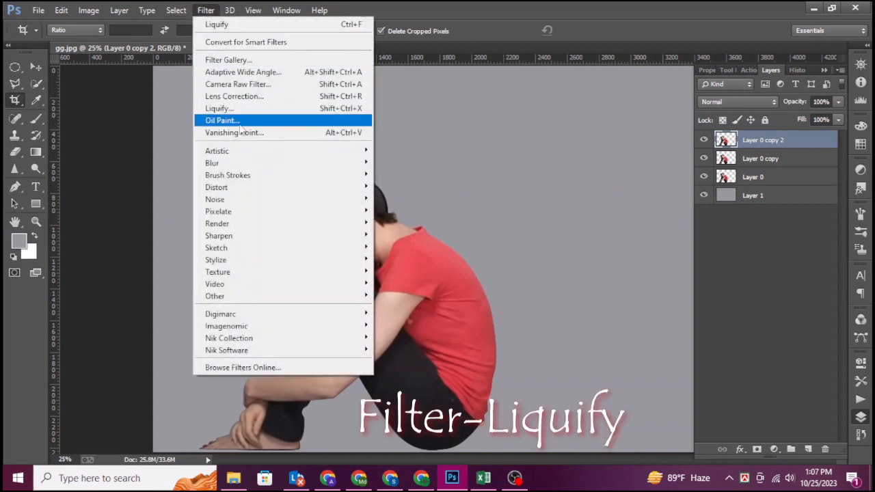
left_click(252, 107)
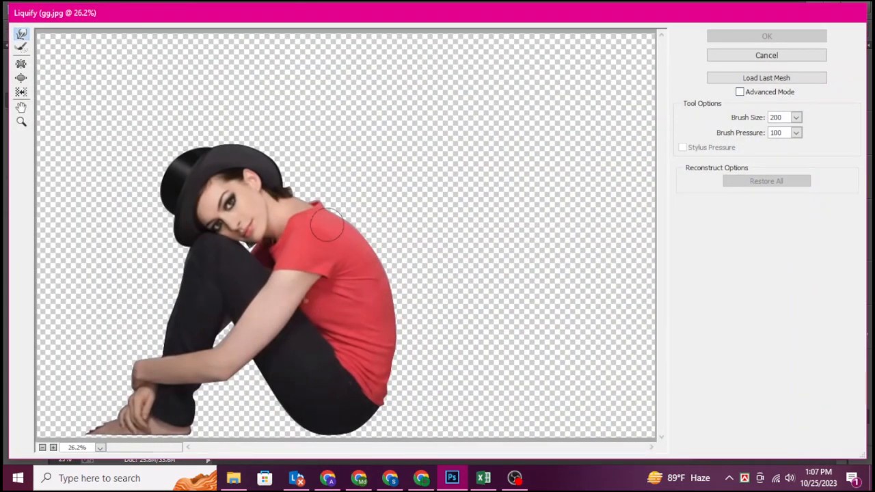
left_click_drag(328, 217, 381, 185)
mouse_move(347, 215)
left_mouse_down()
mouse_move(417, 181)
mouse_move(409, 234)
left_mouse_up()
left_click_drag(375, 369, 432, 379)
left_click_drag(380, 352, 469, 340)
left_click_drag(386, 335, 448, 330)
left_click_drag(383, 305, 477, 280)
left_click_drag(375, 270, 434, 254)
left_click_drag(375, 251, 444, 216)
left_click_drag(382, 226, 479, 174)
left_click_drag(331, 205, 373, 171)
mouse_move(363, 202)
left_mouse_down()
mouse_move(434, 167)
mouse_move(434, 147)
left_mouse_up()
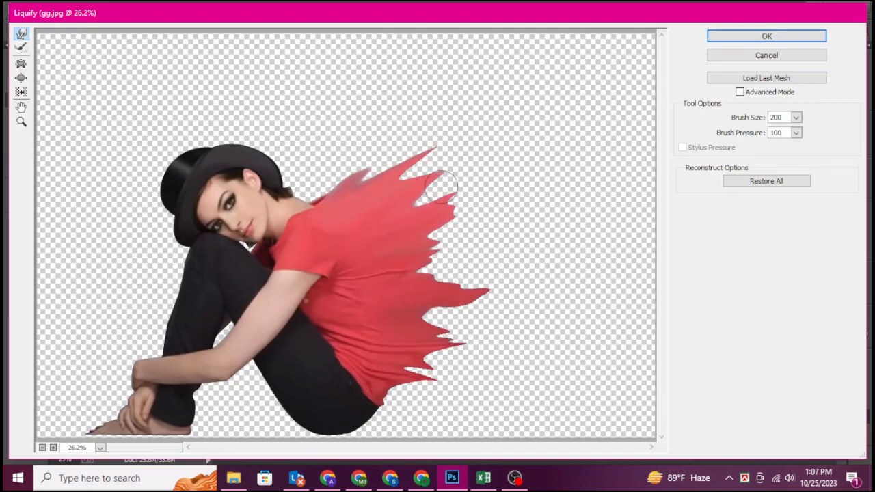
- Stretch the shirt spikes much further out from the back and drag the hip edge outward with Forward Warp strokes
left_click_drag(404, 208, 470, 177)
left_click_drag(417, 233, 485, 195)
left_click_drag(417, 257, 477, 251)
left_click_drag(389, 272, 486, 265)
left_click_drag(438, 316, 609, 350)
mouse_move(377, 391)
left_mouse_down()
mouse_move(472, 465)
mouse_move(451, 441)
left_mouse_up()
left_click_drag(363, 414, 423, 441)
left_click_drag(329, 420, 400, 447)
left_click_drag(357, 359, 551, 461)
left_click_drag(402, 377, 521, 411)
left_click_drag(424, 358, 523, 373)
left_click_drag(404, 346, 574, 349)
mouse_move(371, 322)
left_mouse_down()
mouse_move(522, 304)
mouse_move(598, 328)
left_mouse_up()
left_click_drag(417, 291, 521, 280)
left_click_drag(375, 283, 527, 231)
left_click_drag(362, 255, 495, 198)
left_click_drag(363, 191, 594, 154)
left_click_drag(424, 212, 530, 184)
left_click_drag(465, 188, 567, 160)
left_click_drag(492, 222, 550, 215)
left_click_drag(452, 253, 575, 279)
left_click_drag(479, 270, 648, 261)
left_click_drag(505, 268, 594, 249)
left_click_drag(518, 239, 605, 205)
left_click_drag(513, 301, 599, 294)
left_click_drag(527, 318, 627, 327)
left_click_drag(458, 369, 547, 376)
left_click_drag(492, 400, 568, 398)
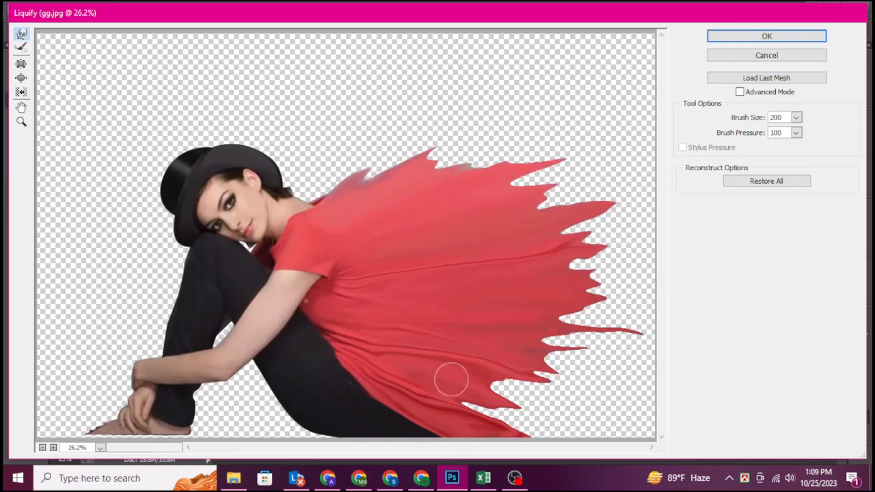
- Extend the lower and middle part of the warped shirt to the canvas's right edge
left_click_drag(466, 406, 547, 428)
left_click_drag(506, 409, 556, 410)
left_click_drag(469, 397, 649, 432)
left_click_drag(520, 400, 642, 415)
left_click_drag(505, 369, 639, 400)
left_click_drag(525, 338, 574, 342)
left_click_drag(421, 346, 655, 385)
left_click_drag(592, 342, 666, 363)
left_click_drag(449, 344, 649, 336)
left_click_drag(457, 317, 601, 318)
left_click_drag(533, 254, 641, 238)
left_click_drag(547, 226, 653, 203)
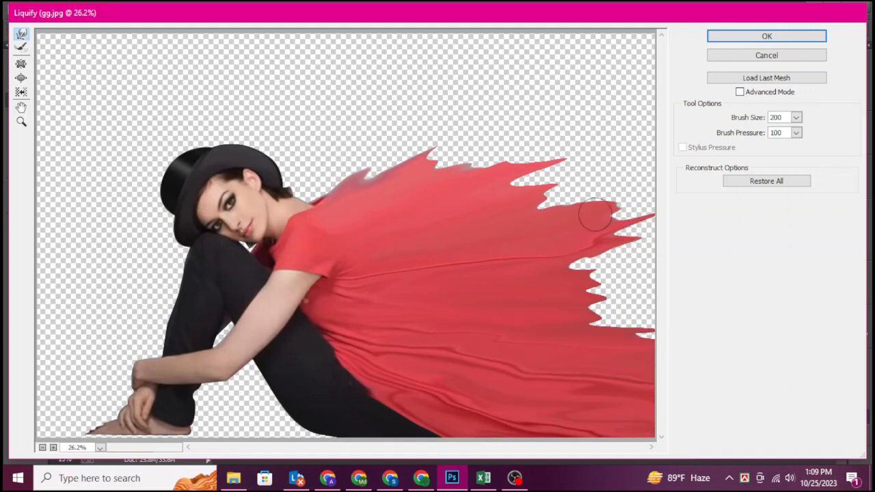
- Stretch the upper and middle shirt spikes further outward, bringing the middle ones to the canvas's right edge
left_click_drag(492, 216, 587, 173)
mouse_move(383, 183)
left_mouse_down()
mouse_move(469, 141)
mouse_move(505, 105)
left_mouse_up()
left_click_drag(431, 175, 588, 147)
left_click_drag(527, 195, 635, 171)
mouse_move(571, 249)
left_mouse_down()
mouse_move(653, 222)
mouse_move(642, 251)
left_mouse_up()
mouse_move(524, 300)
left_mouse_down()
mouse_move(625, 337)
mouse_move(663, 311)
left_mouse_up()
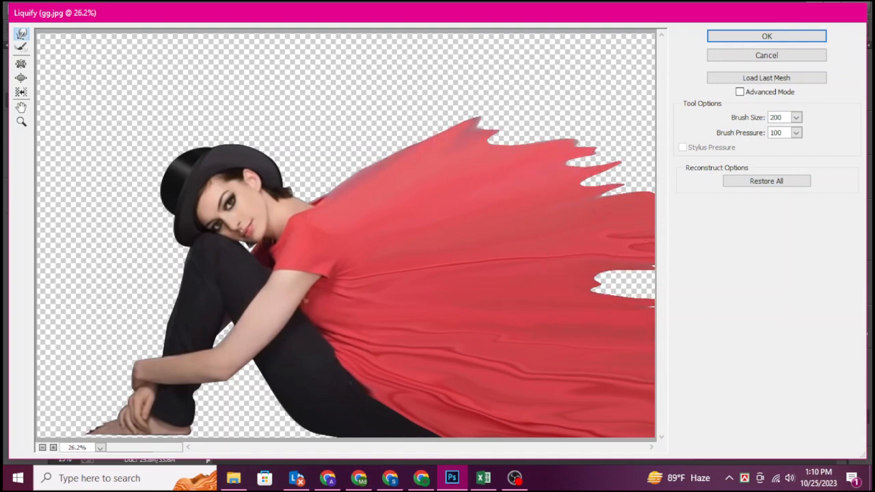
- Close the gap at the canvas's right edge and pull the topmost shirt spikes further up and outward
left_click_drag(569, 295, 682, 275)
left_click_drag(589, 188, 646, 177)
mouse_move(478, 144)
left_mouse_down()
mouse_move(547, 117)
mouse_move(550, 102)
left_mouse_up()
left_click_drag(447, 156, 575, 67)
mouse_move(530, 130)
left_mouse_down()
mouse_move(580, 119)
mouse_move(619, 126)
left_mouse_up()
mouse_move(553, 168)
left_mouse_down()
mouse_move(642, 180)
mouse_move(660, 149)
left_mouse_up()
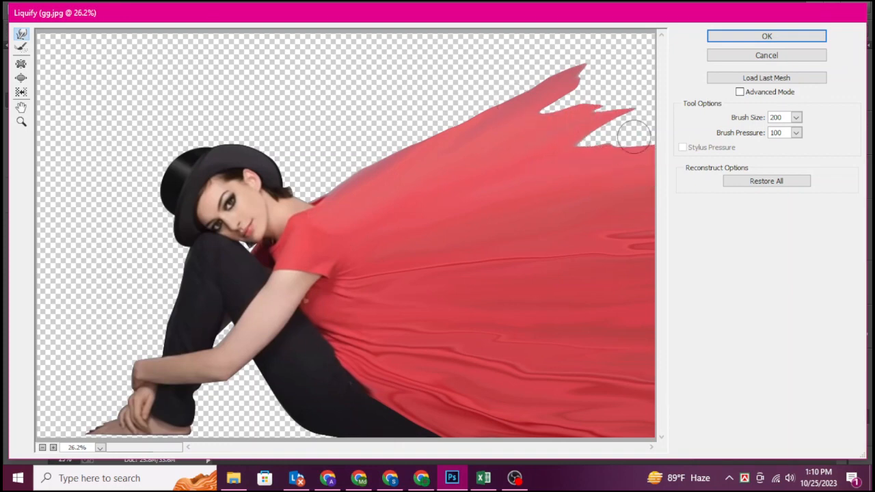
- Extend the shirt's top edge to the canvas's upper right corner, fill the remaining notches, and apply Liquify
left_click_drag(607, 136, 653, 120)
left_click_drag(562, 112, 614, 96)
mouse_move(471, 146)
left_mouse_down()
mouse_move(618, 76)
mouse_move(619, 50)
mouse_move(648, 33)
left_mouse_up()
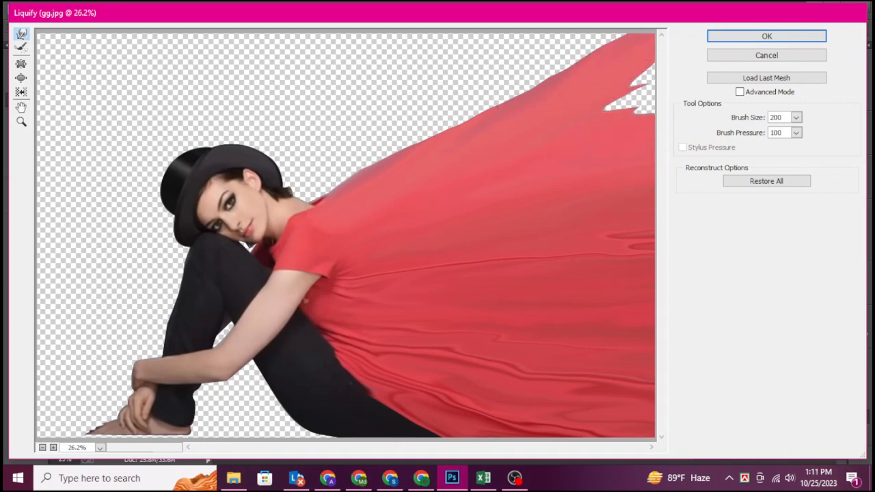
left_click_drag(608, 95, 655, 81)
left_click_drag(437, 143, 465, 128)
left_click_drag(403, 149, 575, 68)
left_click_drag(428, 137, 619, 37)
left_click_drag(550, 199, 655, 243)
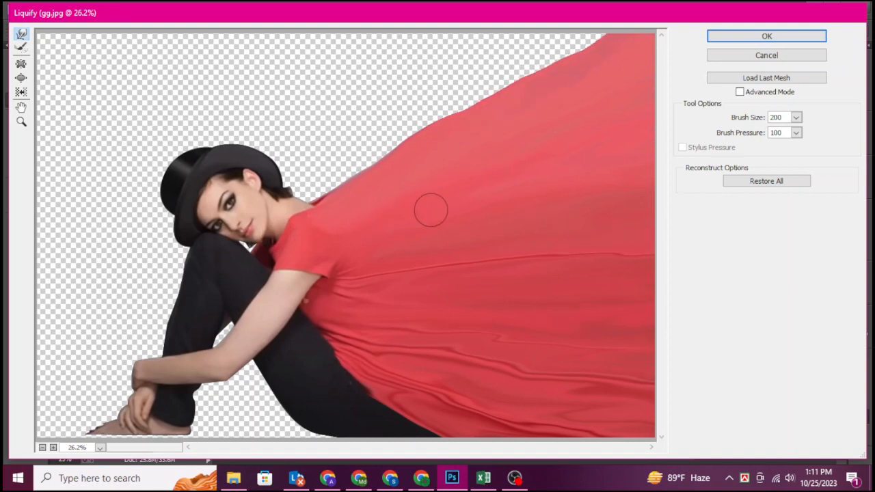
left_click(748, 36)
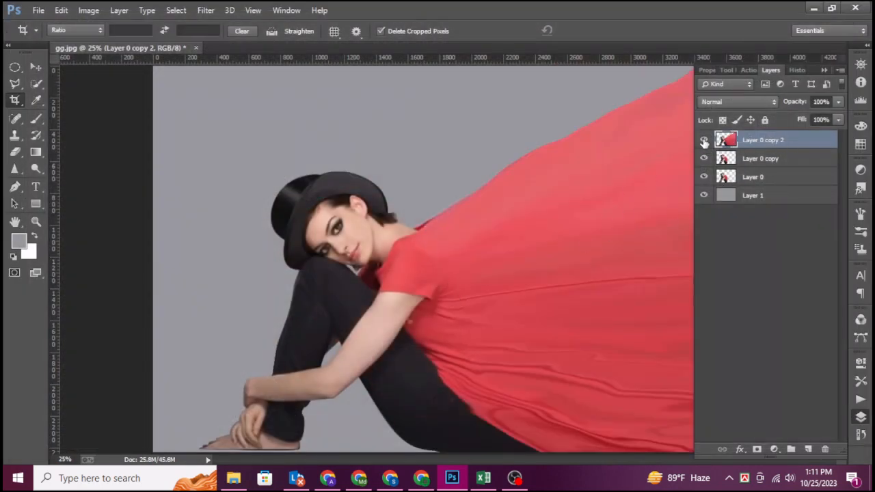
- Hide Layer 0 copy 2 and Layer 0, and make Layer 0 copy the active layer
left_click(704, 141)
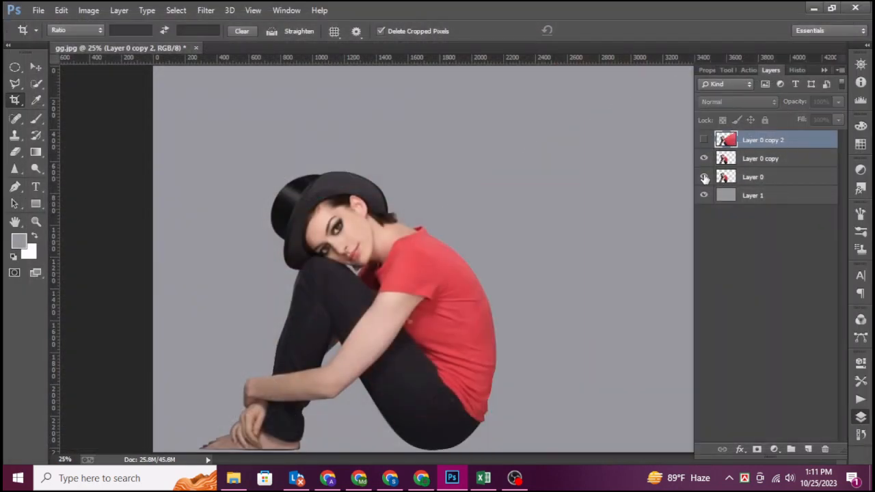
left_click(705, 178)
left_click(801, 164)
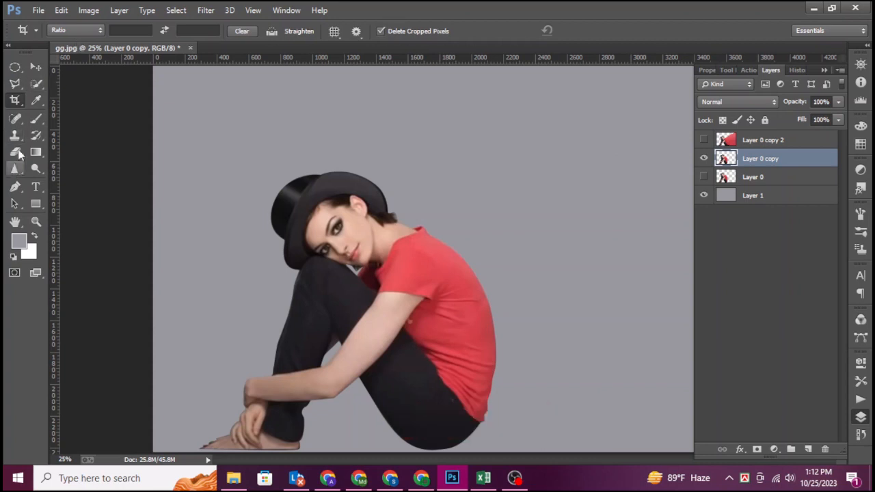
- Replace the Brush tool's presets with Thick Heavy Brushes and choose the last 104 px speckled brush
left_click(36, 119)
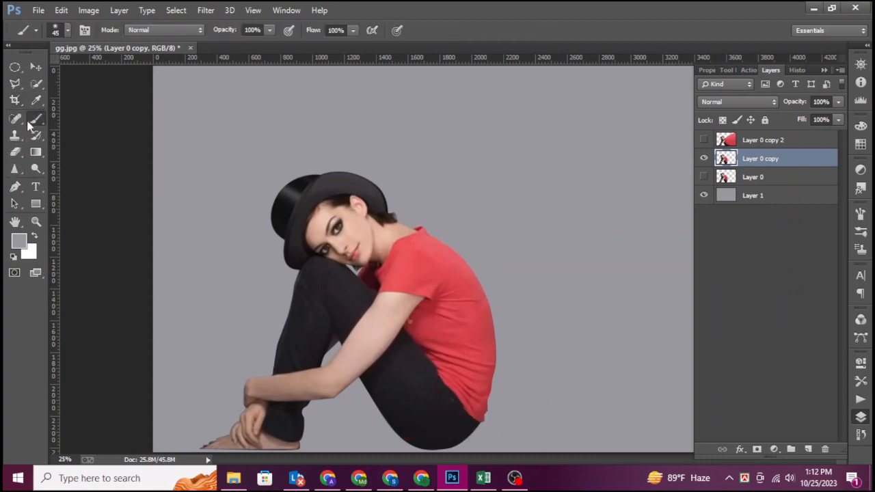
left_click(69, 30)
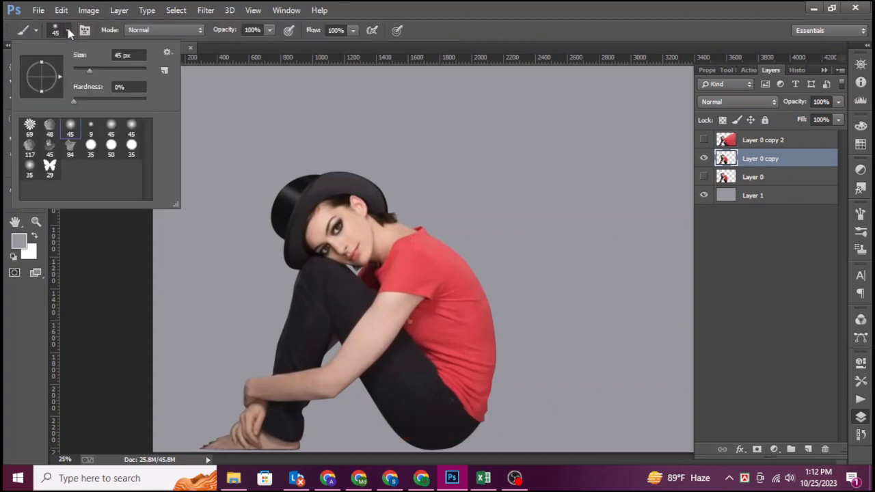
left_click(168, 54)
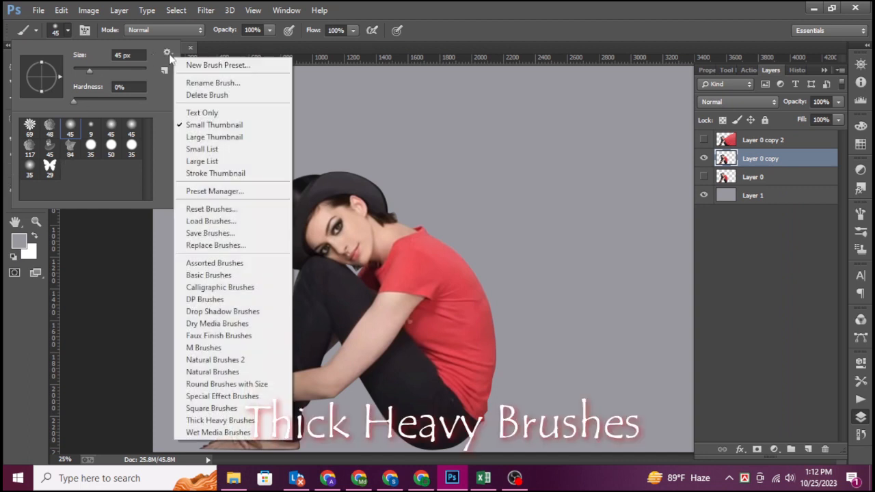
left_click(241, 424)
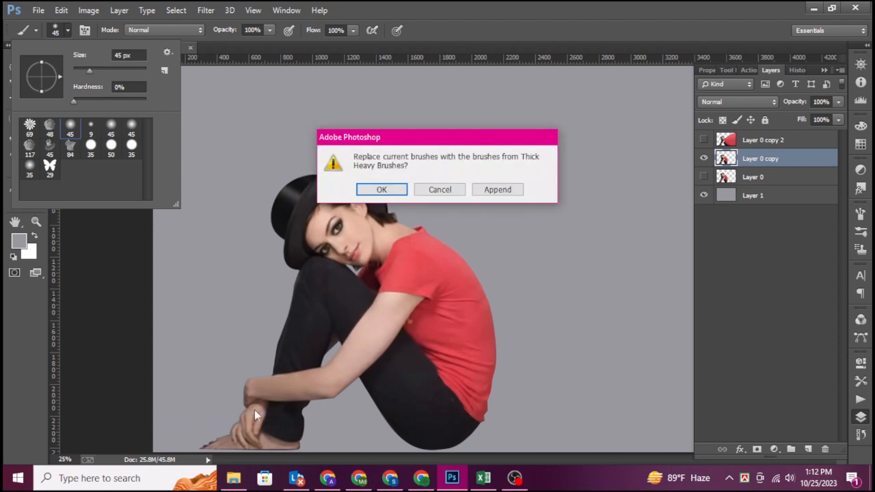
left_click(400, 189)
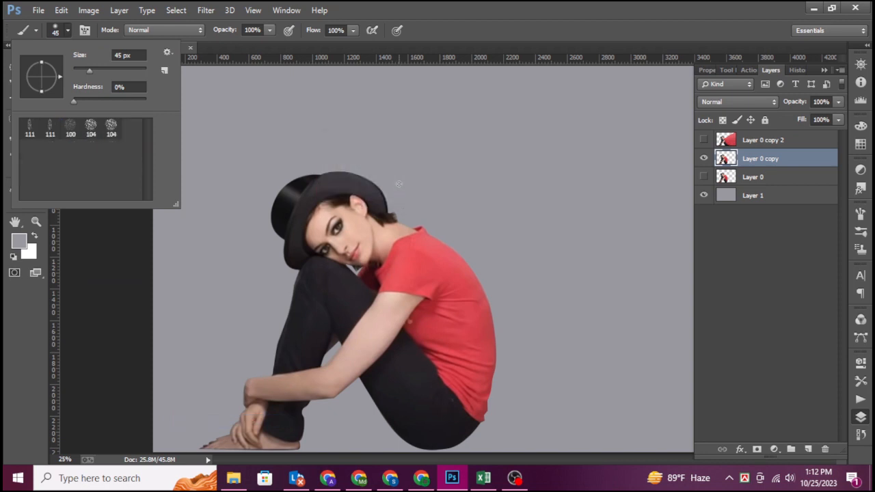
left_click(112, 129)
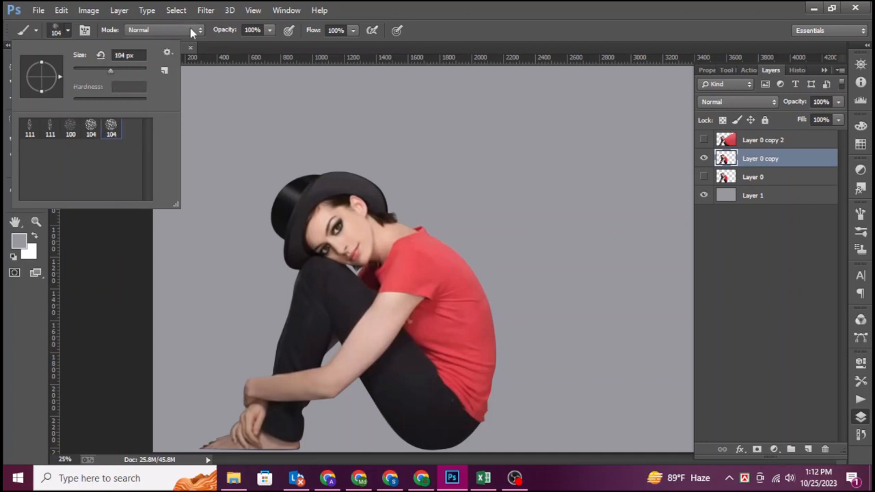
left_click(116, 266)
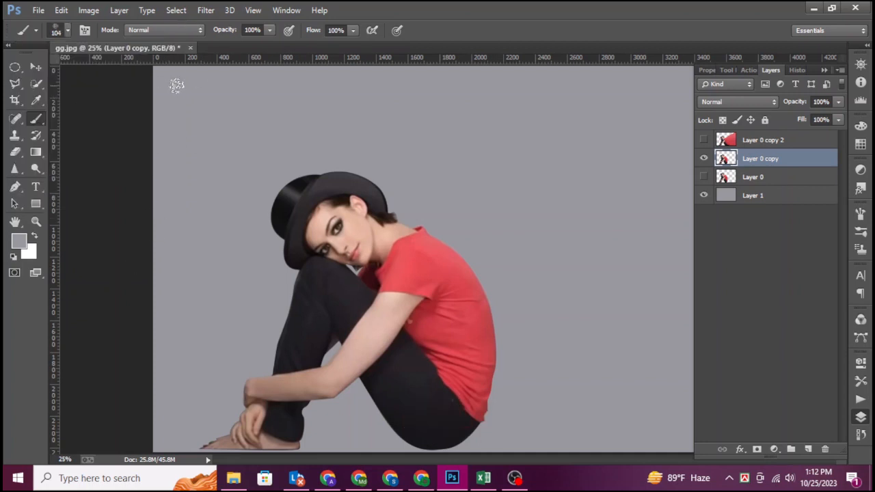
- Enlarge the speckled brush to 300 px and paint grey specks over the back of the shirt's shoulder
scroll(460, 257, "up", 3)
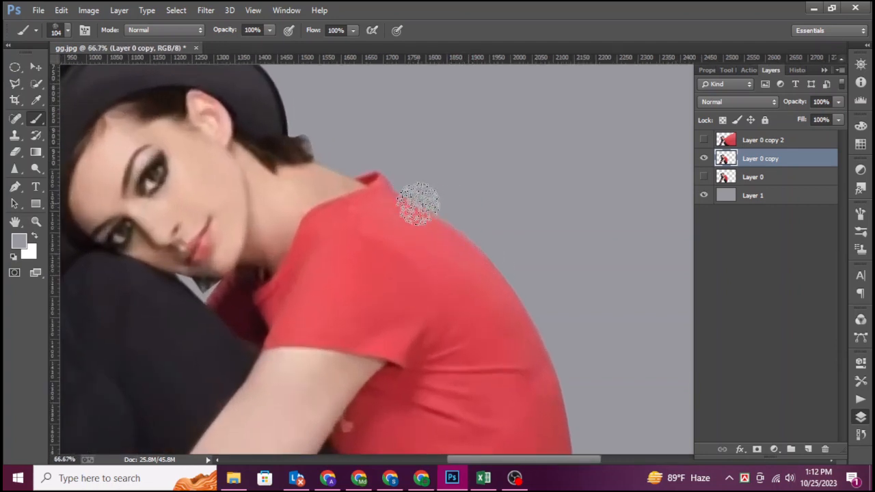
key("bracketright")
key("bracketright")
key("bracketright")
key("bracketright")
key("bracketright")
key("bracketright")
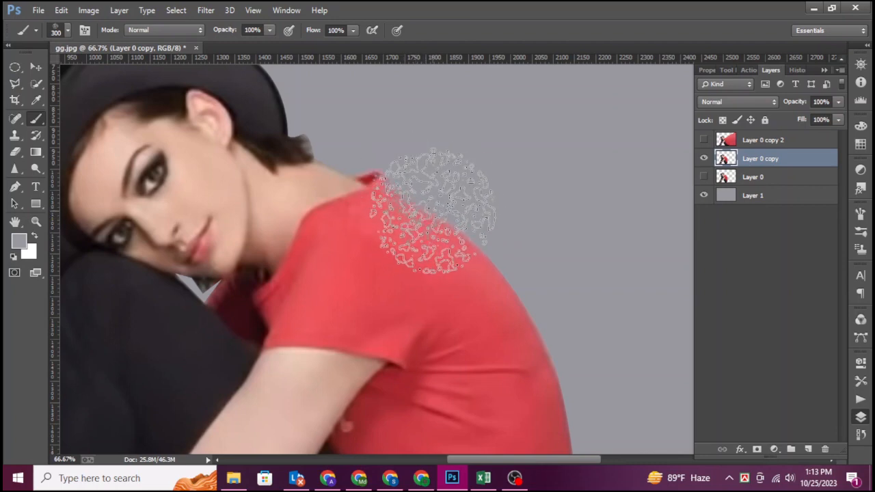
mouse_move(458, 234)
left_mouse_down()
mouse_move(488, 278)
mouse_move(488, 316)
mouse_move(489, 253)
left_mouse_up()
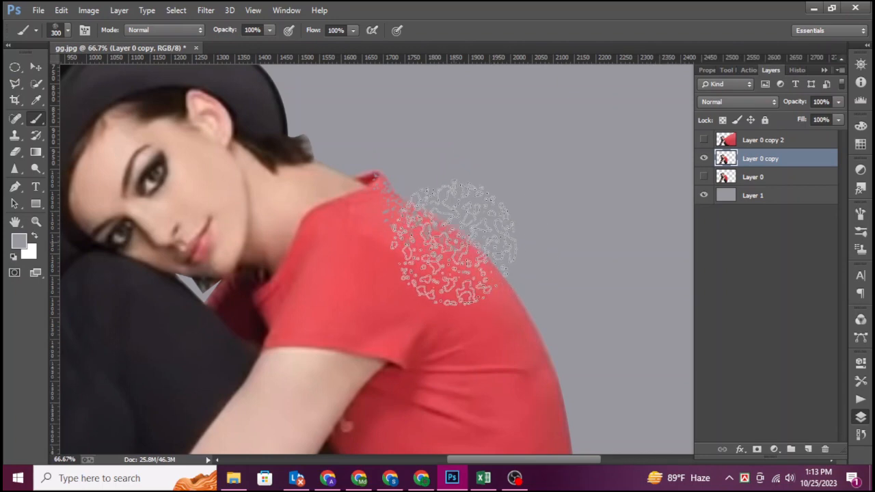
- Continue the grey speckles from the shoulder down the upper back of the shirt
key("ctrl+minus")
key("ctrl+minus")
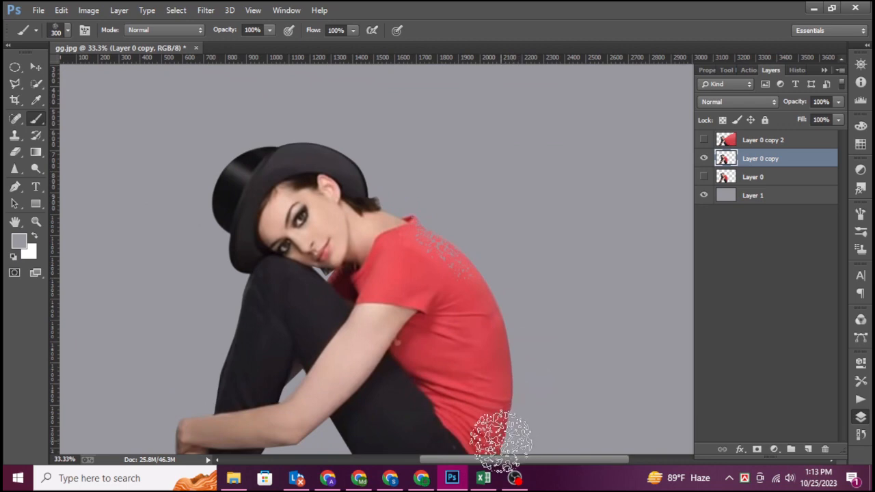
scroll(504, 362, "down", 3)
scroll(503, 373, "down", 5)
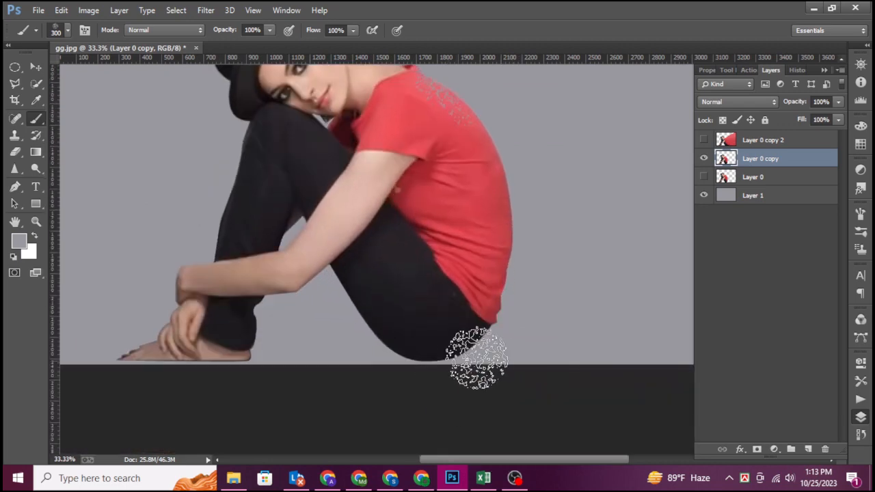
scroll(517, 188, "up", 5)
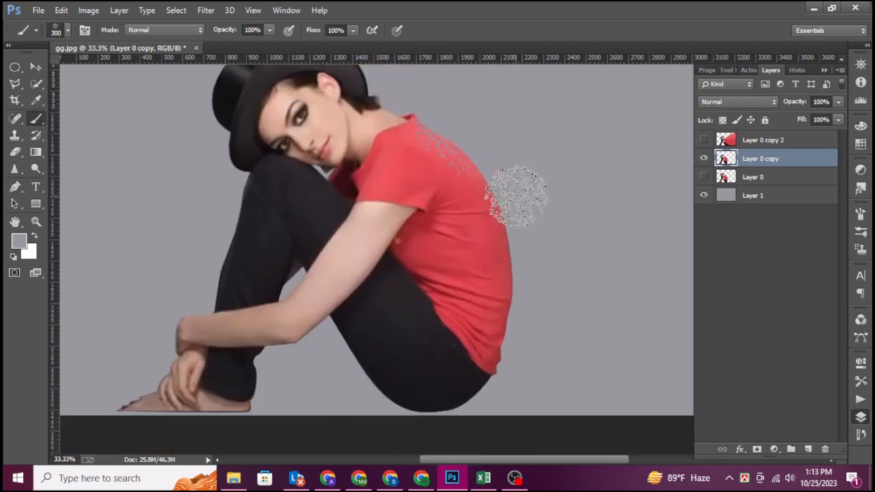
key("ctrl+plus")
key("ctrl+plus")
key("ctrl+plus")
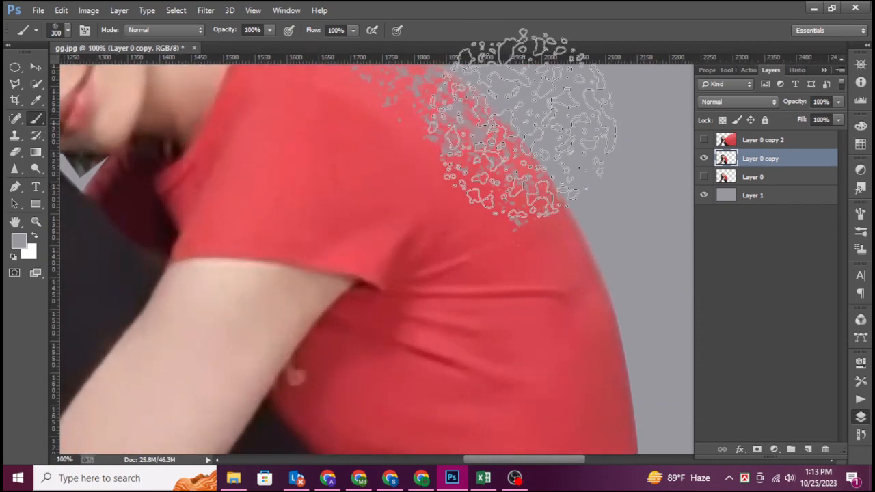
mouse_move(547, 166)
left_mouse_down()
mouse_move(555, 186)
mouse_move(417, 129)
mouse_move(478, 219)
mouse_move(500, 274)
left_mouse_up()
key("space")
left_click_drag(564, 335, 253, 270)
scroll(324, 270, "down", 4)
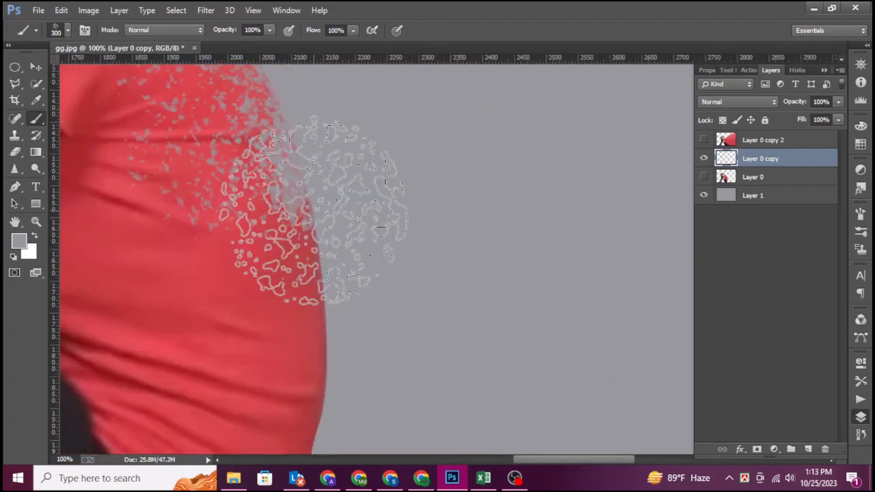
- Paint grey speckles down the shirt's lower back edge and over the hip of the black trousers
mouse_move(322, 198)
left_mouse_down()
mouse_move(356, 133)
mouse_move(326, 327)
left_mouse_up()
scroll(382, 291, "down", 3)
scroll(325, 329, "down", 5)
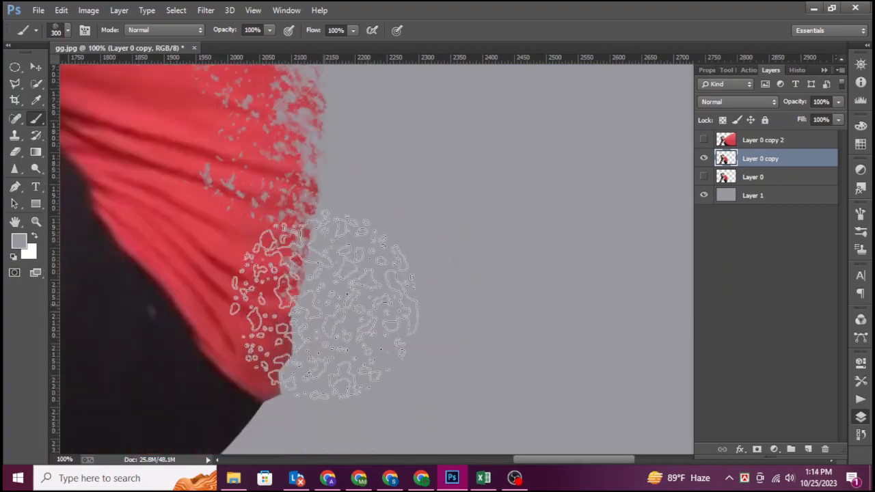
scroll(312, 323, "down", 3)
left_click(183, 185)
scroll(410, 287, "left", 5)
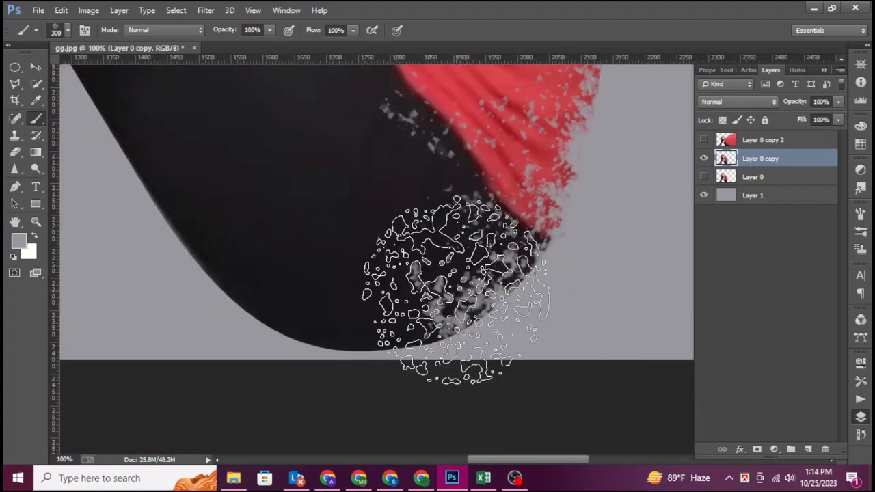
left_click(453, 298)
scroll(465, 280, "up", 3)
scroll(540, 321, "up", 12)
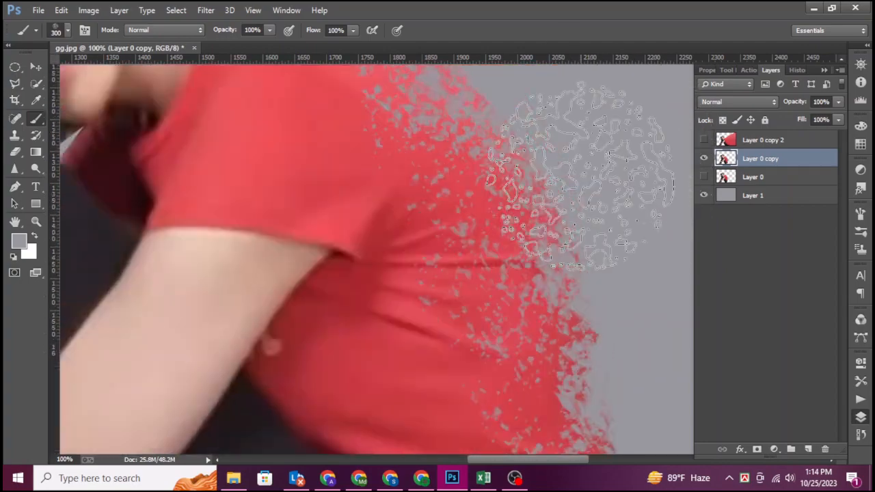
key("ctrl+minus")
key("ctrl+minus")
key("ctrl+minus")
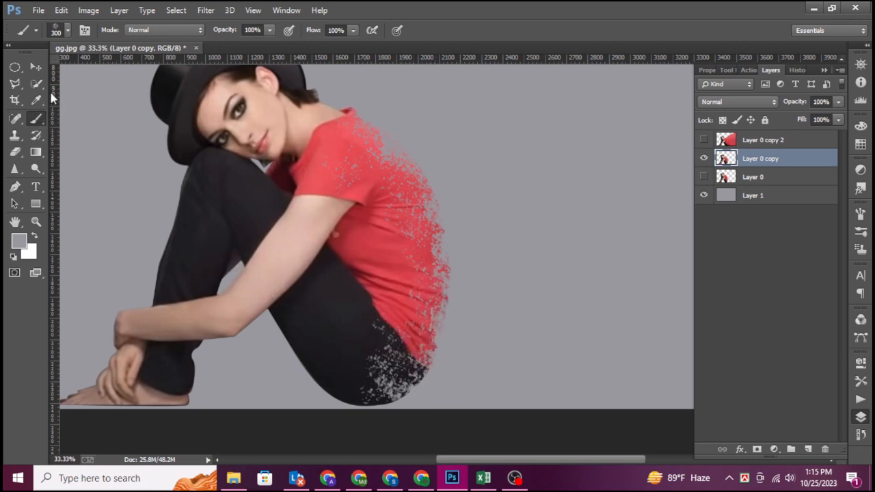
- Show Layer 0 copy 2 again and add a black layer mask that hides all of it
left_click(776, 141)
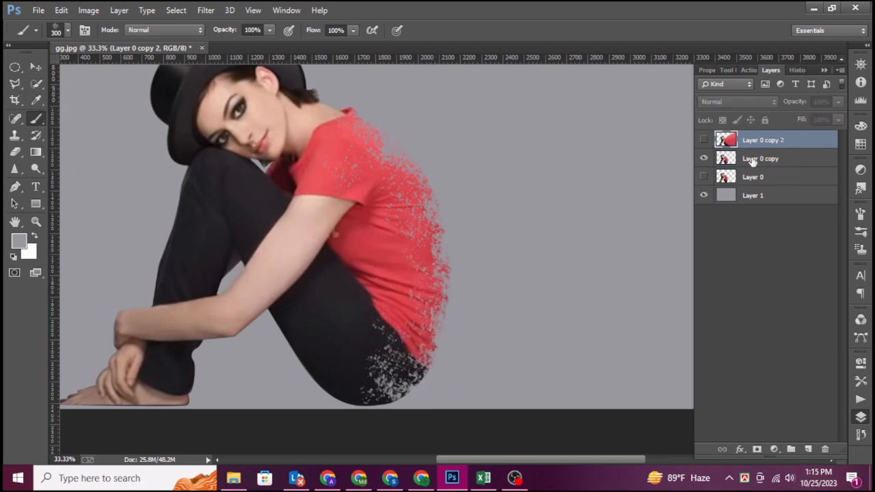
left_click(704, 141)
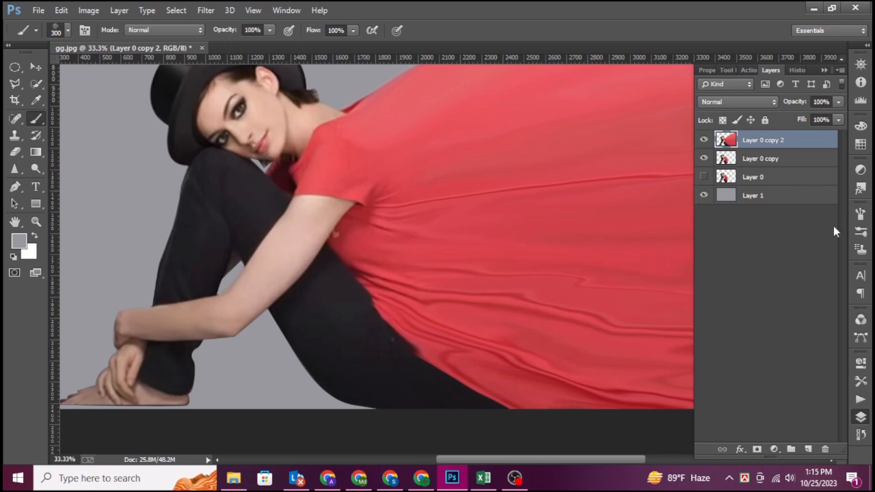
left_click(757, 450, "alt")
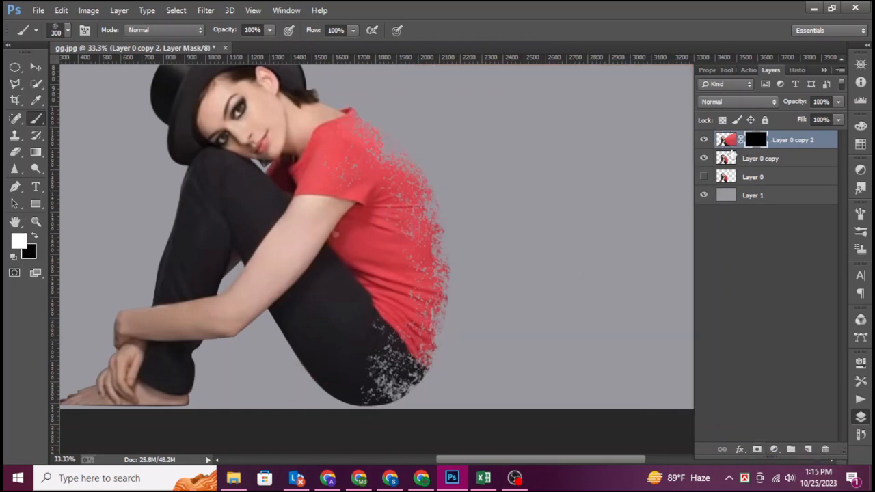
scroll(645, 224, "up", 2)
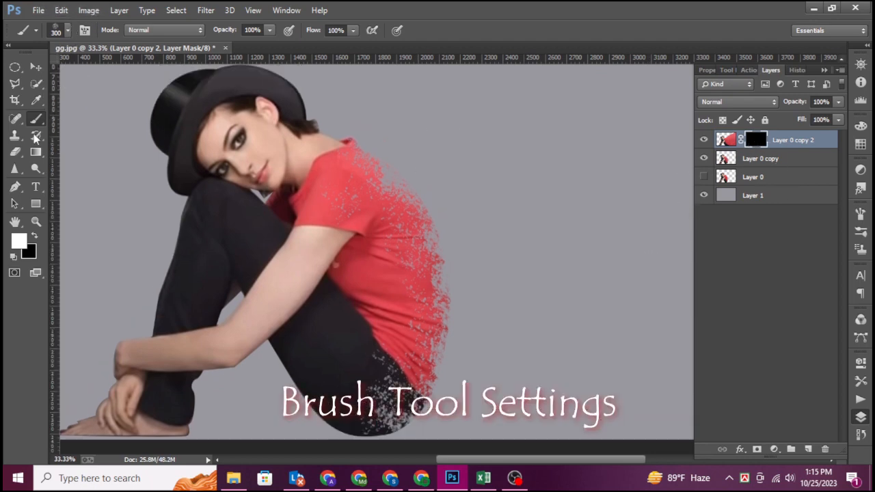
- Replace the brush presets with Special Effect Brushes and choose the 29 px butterfly brush
left_click(68, 31)
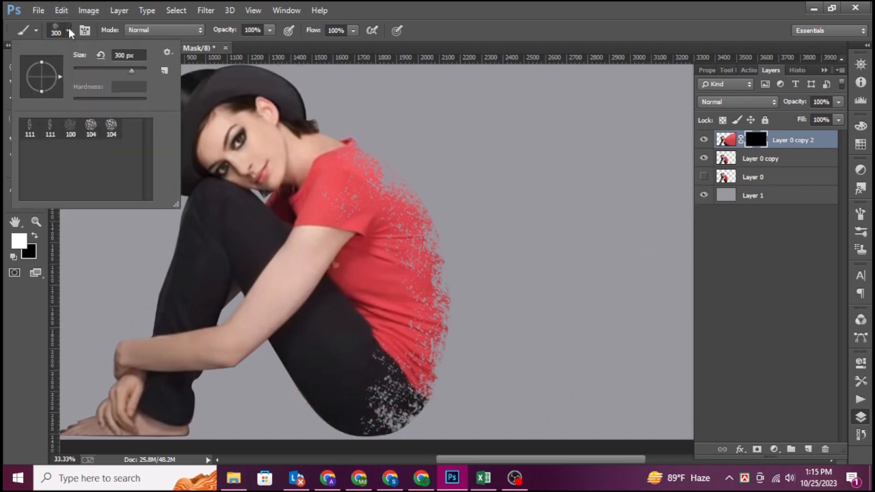
left_click(167, 54)
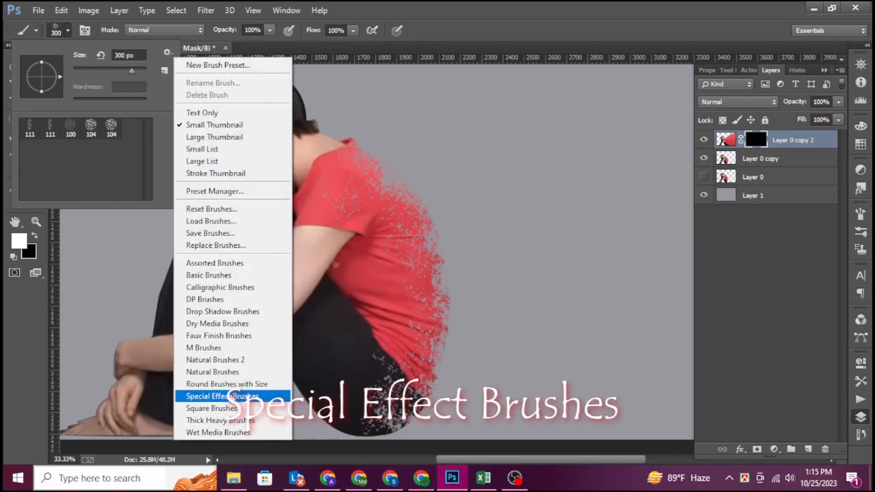
left_click(229, 396)
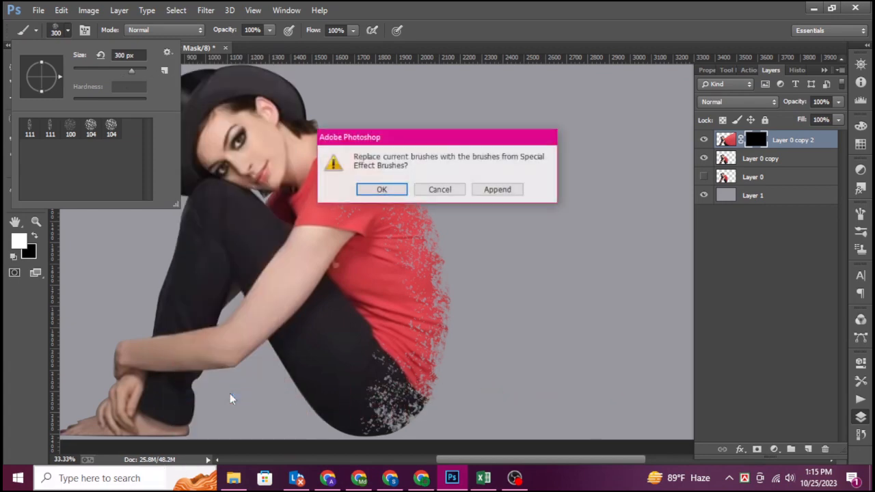
left_click(381, 190)
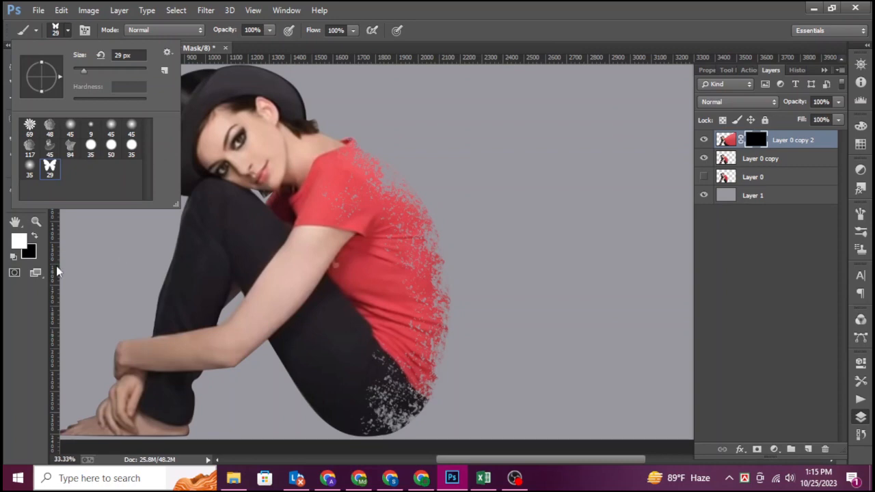
left_click(84, 297)
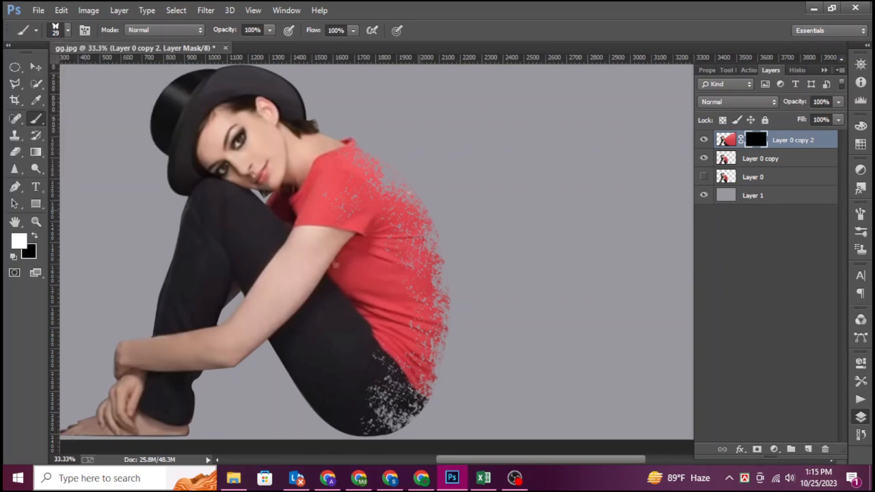
- Paint white on the Layer 0 copy 2 mask to reveal small red butterflies beside the shoulder and upper back
key("ctrl+plus")
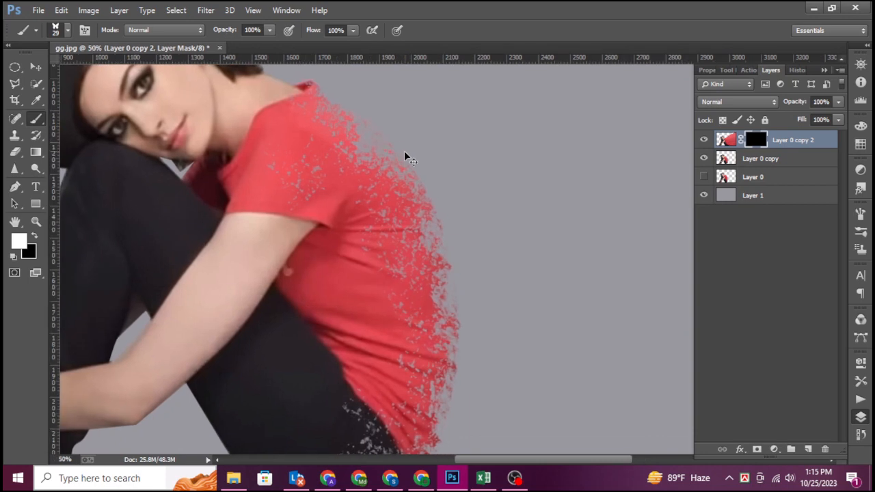
scroll(422, 190, "up", 3)
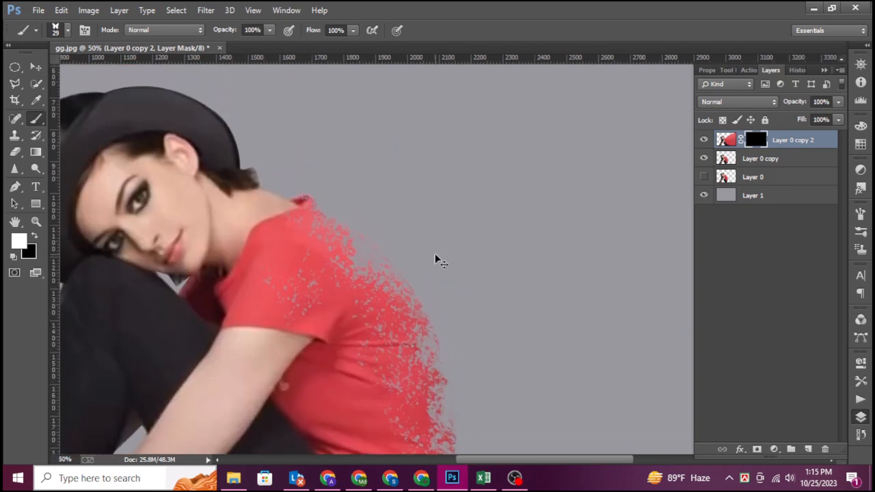
scroll(438, 259, "up", 1)
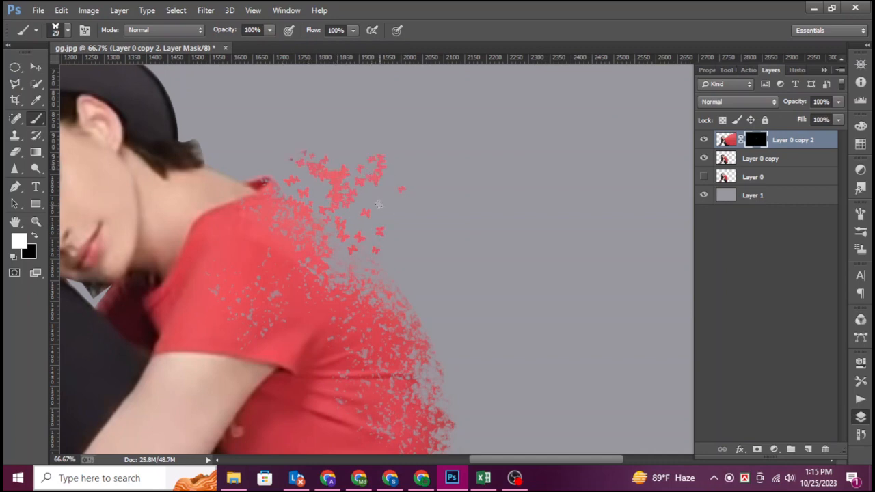
scroll(417, 240, "down", 1)
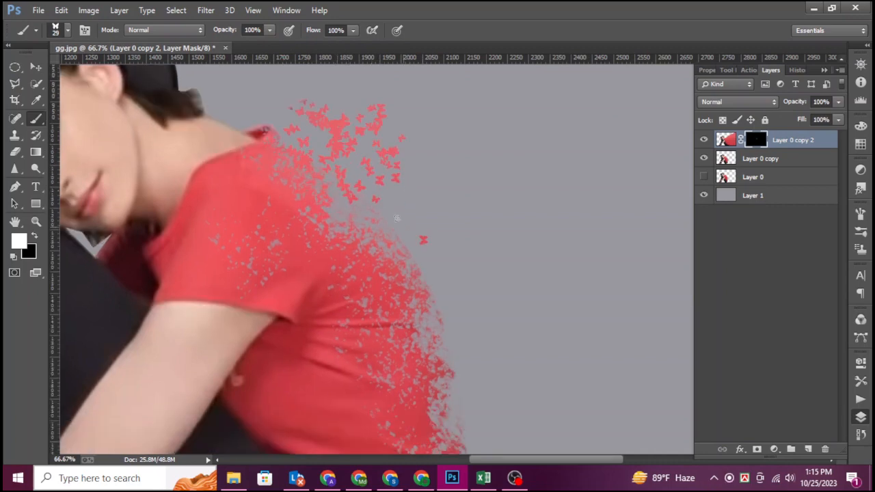
scroll(432, 231, "down", 1)
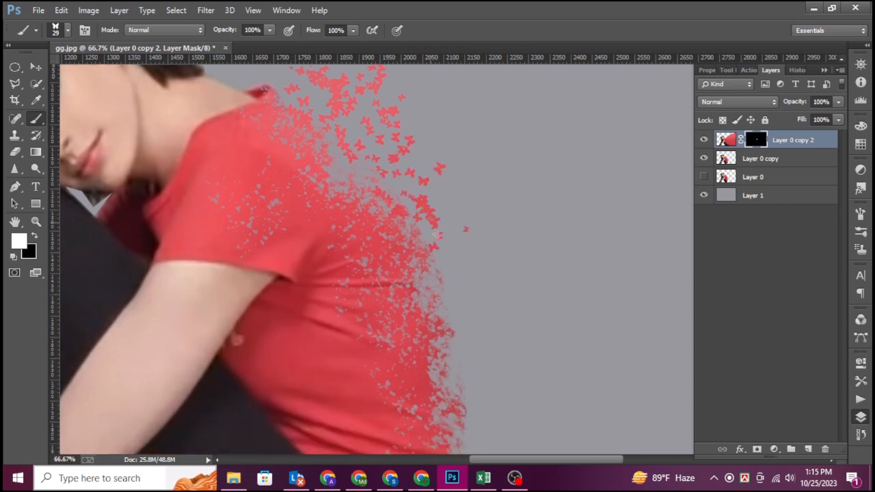
scroll(448, 280, "down", 1)
scroll(445, 251, "down", 1)
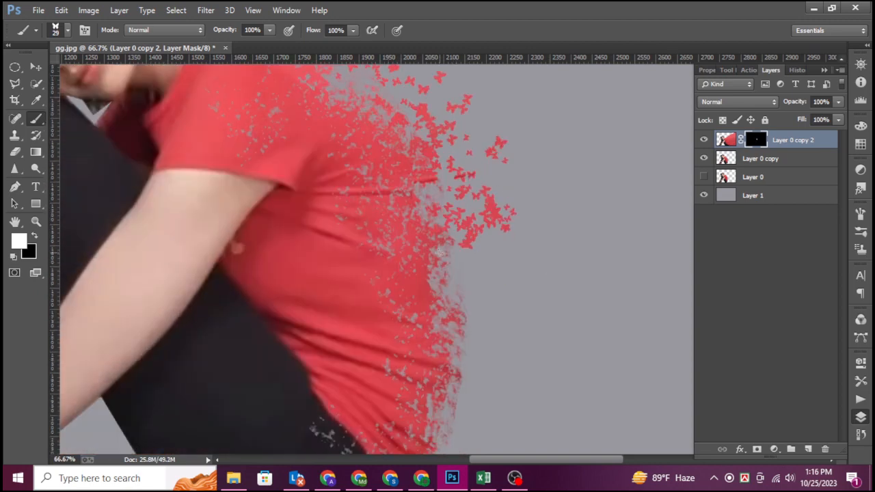
- Reveal 20 px butterflies on the mask down the lower back edge of the shirt and around the trousers' hip
scroll(480, 300, "down", 1)
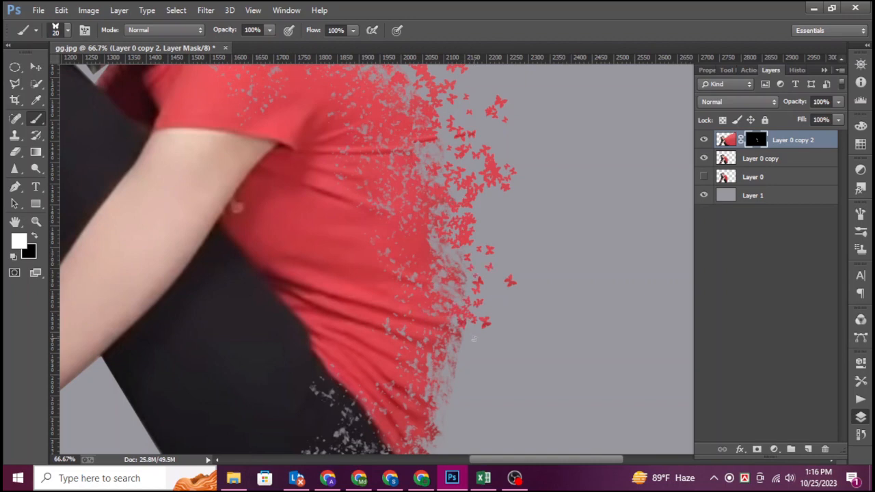
scroll(490, 300, "down", 1)
left_click(488, 303)
scroll(486, 301, "down", 1)
left_click_drag(469, 295, 445, 387)
scroll(445, 383, "down", 1)
left_click(459, 347)
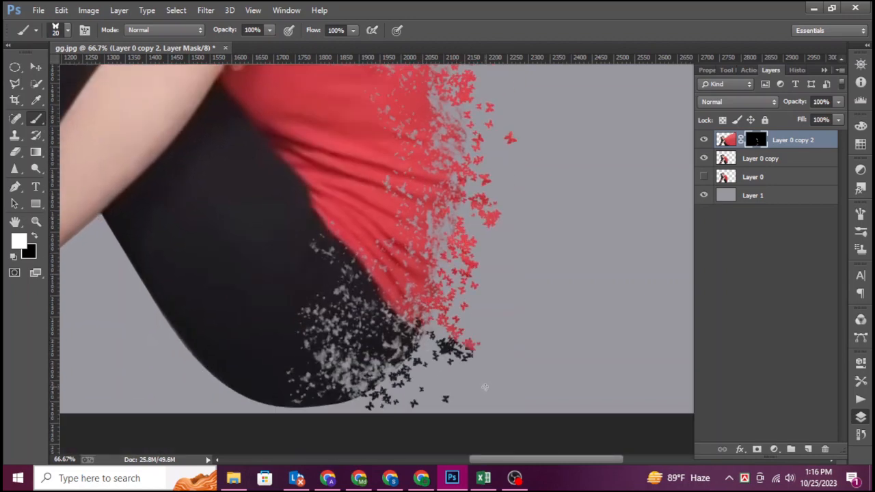
- Enlarge the butterfly brush to 35 px and reveal a second band of butterflies outward from the lower back
key("bracketright")
key("bracketright")
left_click(497, 268)
scroll(513, 294, "up", 1)
left_click(527, 320)
scroll(495, 214, "up", 2)
left_click(521, 293)
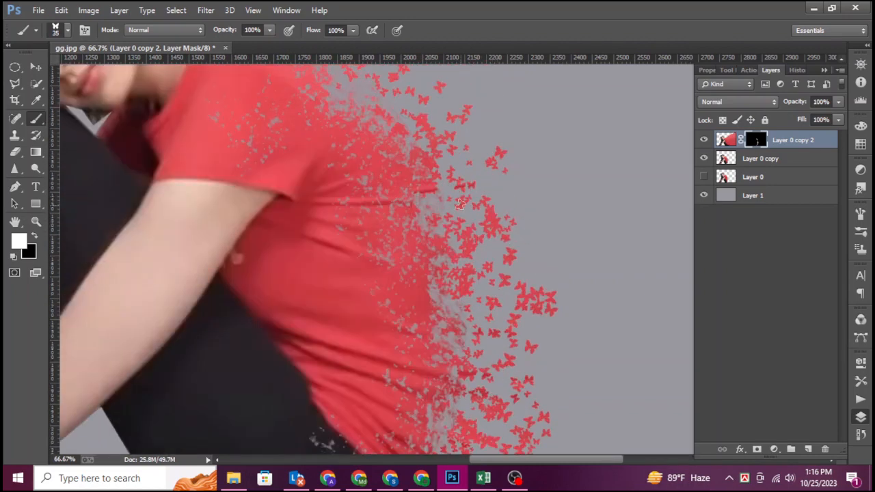
- Continue the 35 px butterfly band up along the back and above the shoulder
scroll(523, 294, "up", 1)
left_click(535, 300)
left_click(508, 251)
scroll(503, 205, "up", 1)
left_click_drag(437, 167, 386, 133)
scroll(385, 133, "up", 1)
left_click(378, 135)
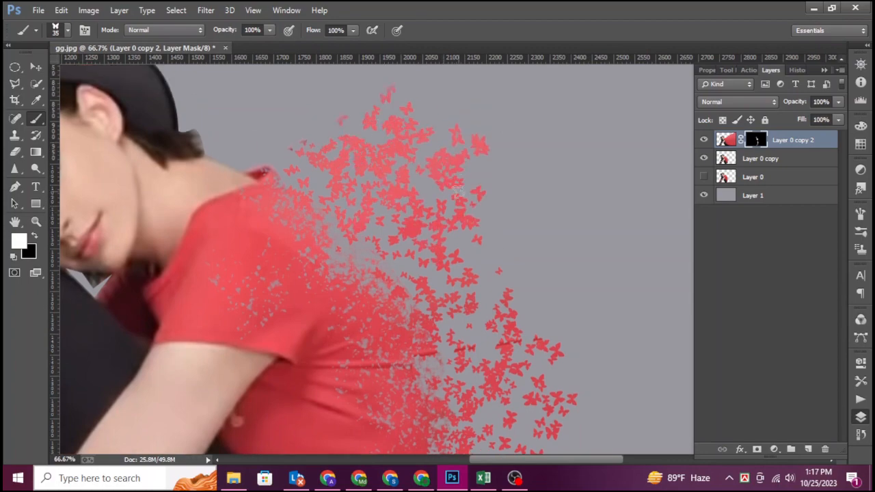
- Enlarge the brush to 45 px and reveal a farther band of butterflies beyond the shoulder and middle back
scroll(437, 178, "up", 1)
key("bracketright")
key("bracketright")
left_click(520, 280)
left_click_drag(520, 267, 472, 119)
scroll(533, 225, "down", 4)
left_click(603, 277)
scroll(601, 321, "down", 2)
left_click(574, 301)
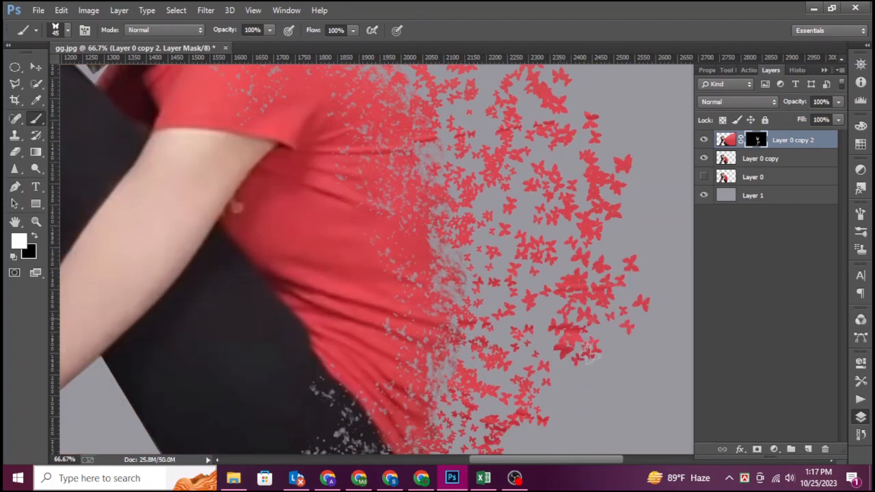
- Spread 45 px red and black butterflies from beyond the lower back and hip to the canvas's bottom edge
left_click_drag(562, 312, 267, 243)
left_click_drag(364, 314, 270, 403)
scroll(225, 383, "down", 2)
left_click_drag(205, 371, 342, 346)
key("ctrl+z")
left_click_drag(216, 354, 354, 370)
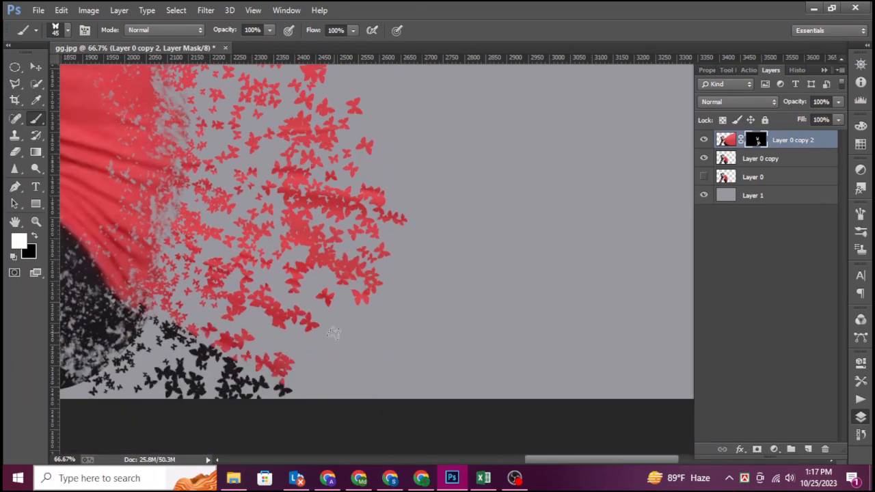
left_click_drag(338, 330, 410, 379)
- Enlarge the butterfly brush further and extend the swarm outward from the lower area up past shoulder height
scroll(431, 266, "up", 4)
left_click_drag(427, 218, 437, 294)
key("bracketright")
key("bracketright")
left_click_drag(383, 274, 447, 205)
scroll(448, 253, "up", 5)
mouse_move(431, 287)
left_mouse_down()
mouse_move(374, 241)
mouse_move(319, 165)
mouse_move(244, 127)
mouse_move(380, 150)
left_mouse_up()
- Enlarge the brush to 80 px and reveal large butterflies along the outer upper part of the swarm
scroll(371, 196, "up", 4)
key("bracketright")
key("bracketright")
scroll(344, 223, "up", 4)
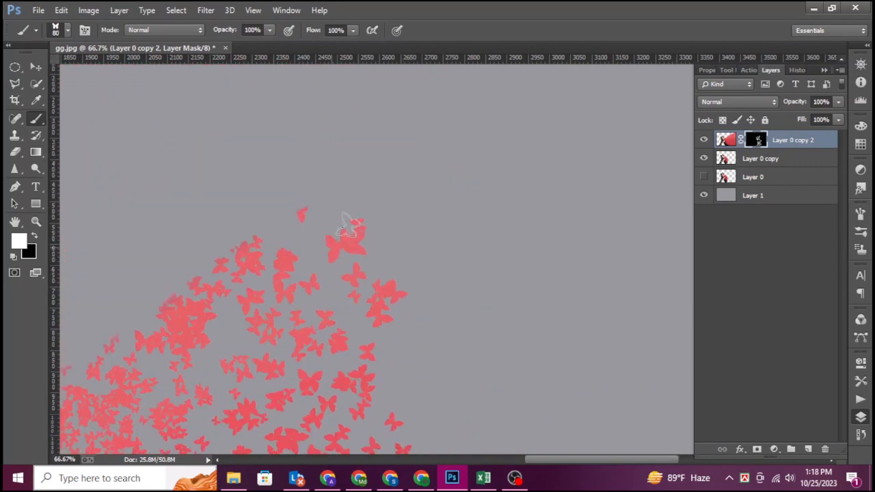
left_click_drag(362, 116, 472, 263)
scroll(410, 287, "right", 5)
mouse_move(228, 343)
left_mouse_down()
mouse_move(315, 381)
mouse_move(312, 396)
mouse_move(353, 406)
mouse_move(482, 335)
mouse_move(403, 239)
left_mouse_up()
- Enlarge the butterfly brush once more and fill the swarm out toward the canvas's upper far corner
scroll(424, 198, "up", 3)
key("bracketright")
key("bracketright")
key("bracketright")
scroll(416, 133, "up", 10)
mouse_move(447, 156)
left_mouse_down()
mouse_move(416, 133)
mouse_move(264, 189)
mouse_move(419, 162)
left_mouse_up()
scroll(264, 190, "up", 2)
- Merge all layers, including the hidden Layer 0, into a single layer
scroll(551, 235, "down", 5)
key("v")
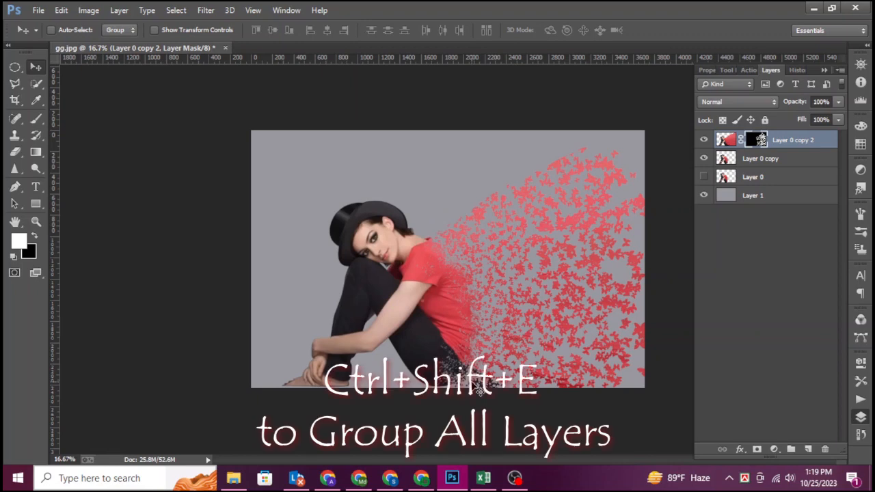
key("ctrl+shift+e")
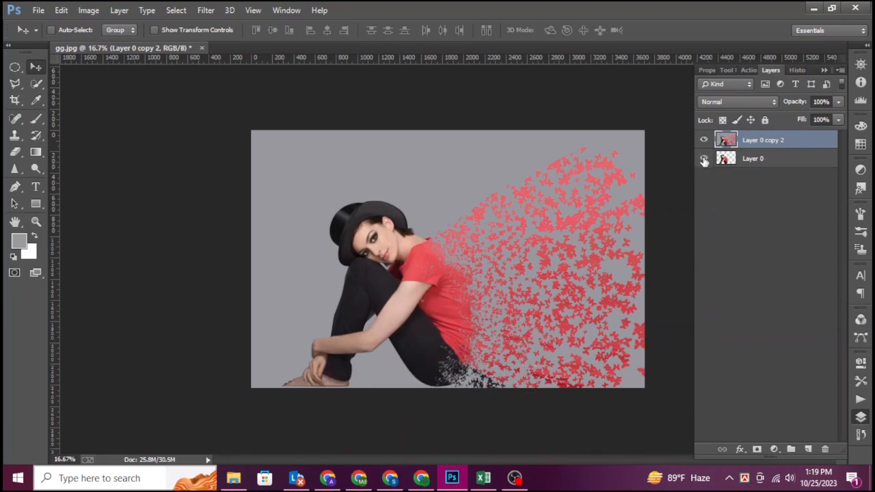
key("ctrl+shift+e")
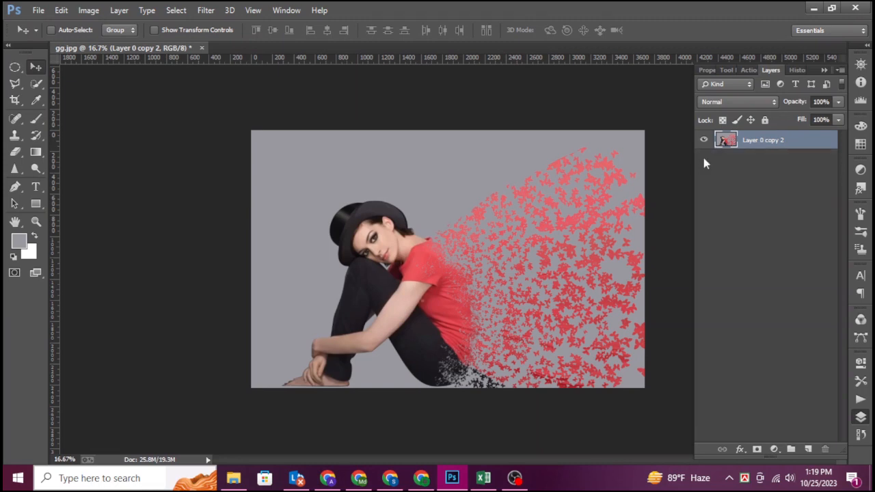